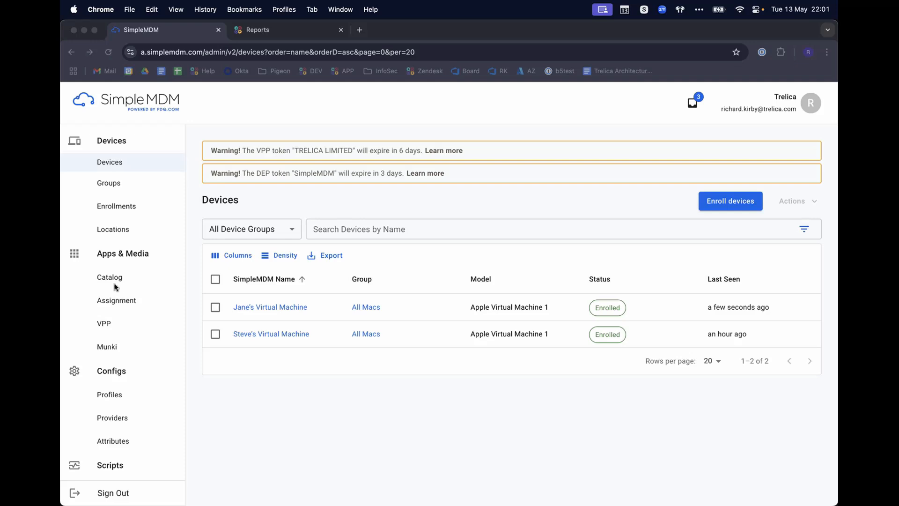
# Start a new profile of the Custom Configuration Profile type from the Profiles page.
pyautogui.click(116, 391)
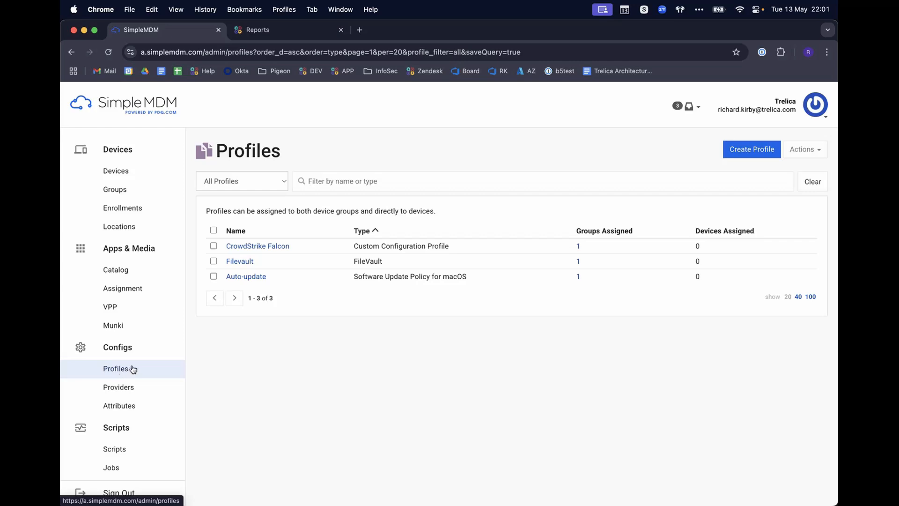
pyautogui.click(747, 151)
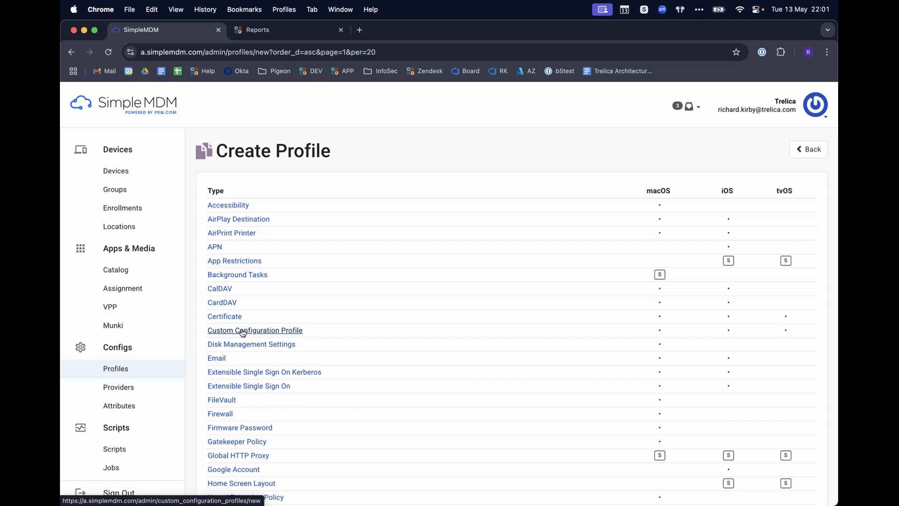
pyautogui.click(242, 333)
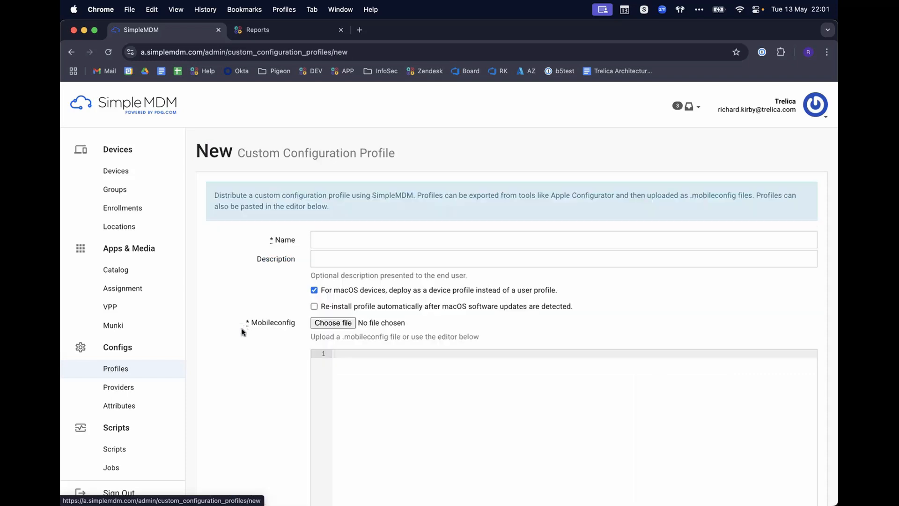
# Switch to iMazing Profile Editor, open the recent file trelica-extensions.mobileconfig to review its configured browser domains, and close it.
pyautogui.press('super+Tab')
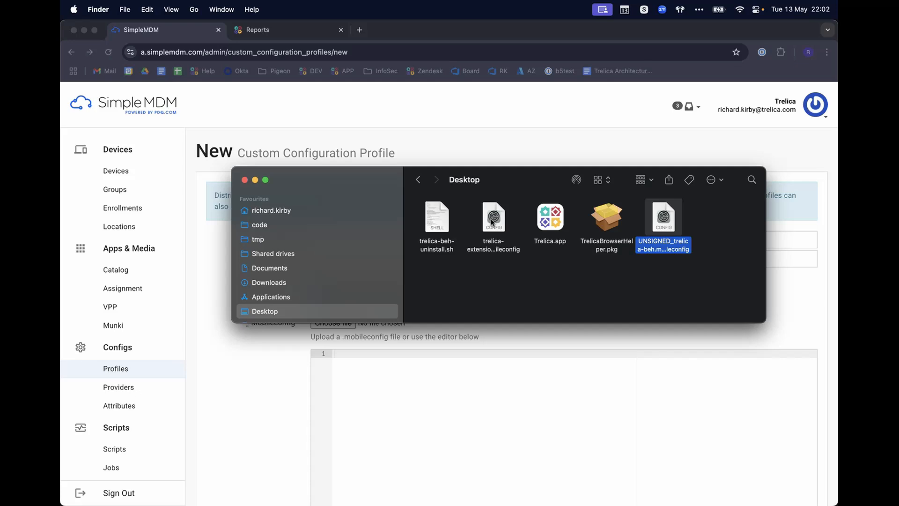
pyautogui.press('super+Tab')
pyautogui.press('super+Tab')
pyautogui.press('super+Tab')
pyautogui.press('super+Tab')
pyautogui.press('super+Tab')
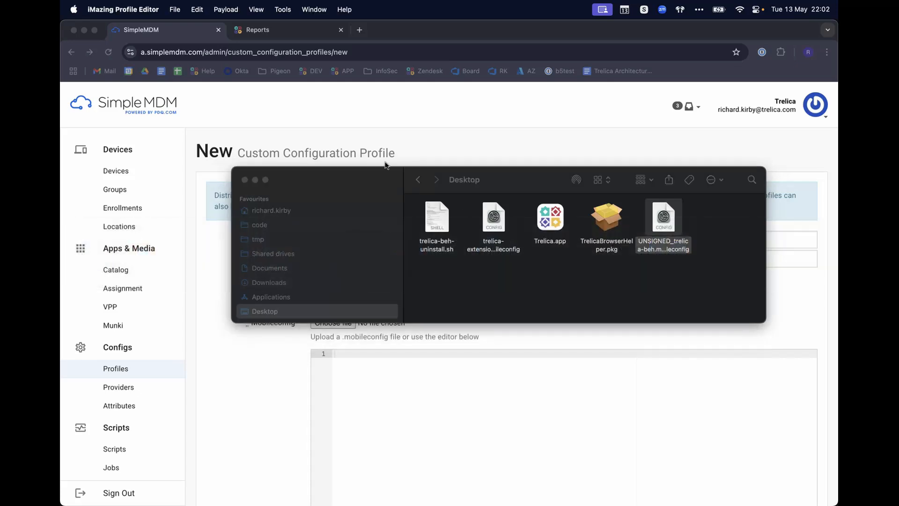
pyautogui.click(177, 10)
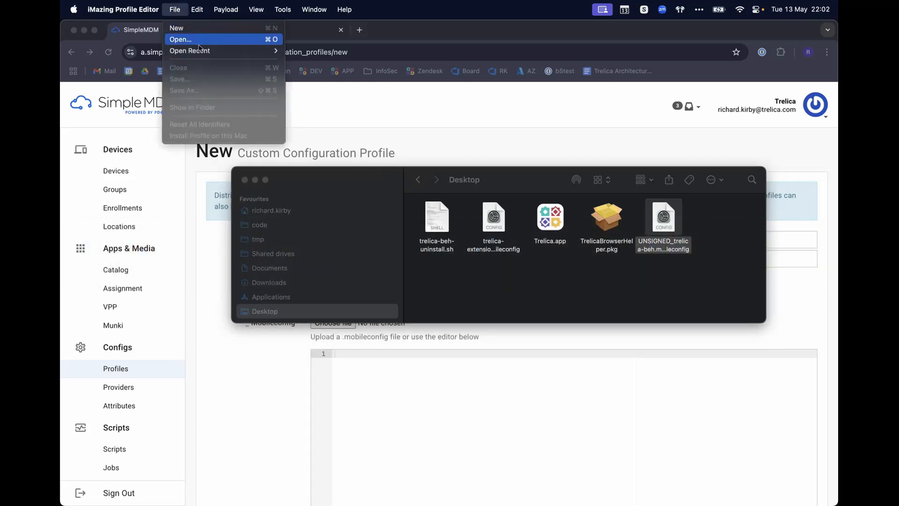
pyautogui.moveTo(200, 50)
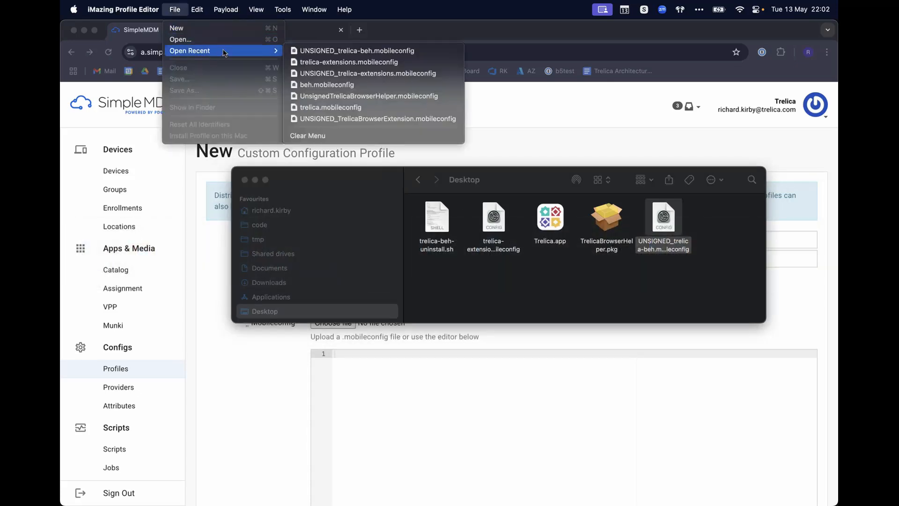
pyautogui.click(308, 64)
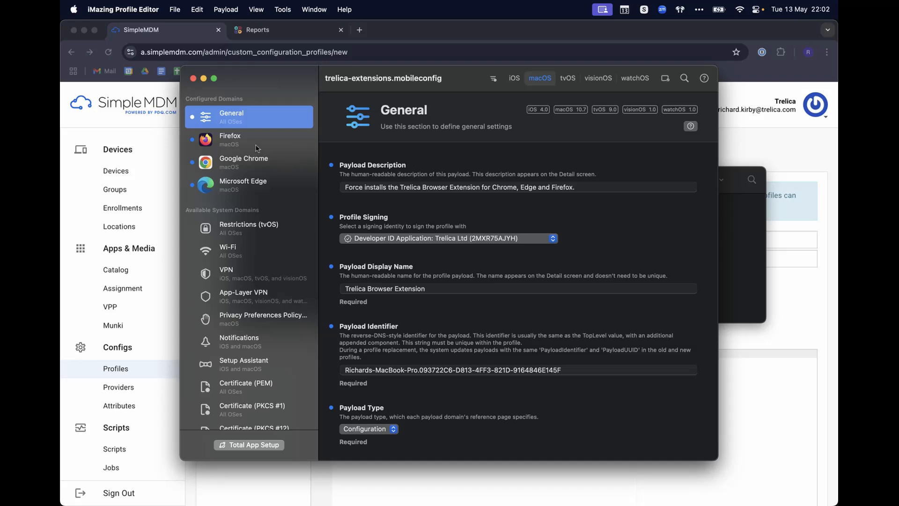
pyautogui.click(193, 81)
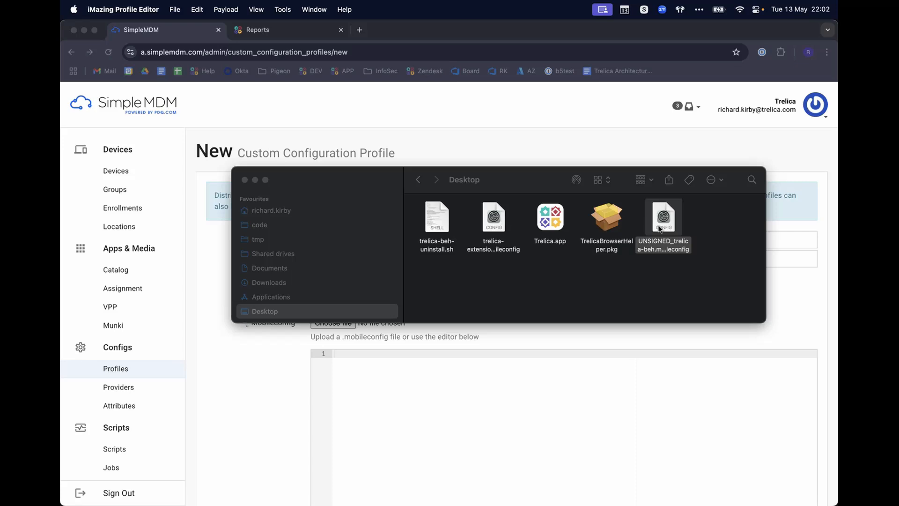
# Open the recent file UNSIGNED_trelica-beh.mobileconfig and view its Trelica Browser Helper settings.
pyautogui.click(175, 9)
pyautogui.moveTo(229, 52)
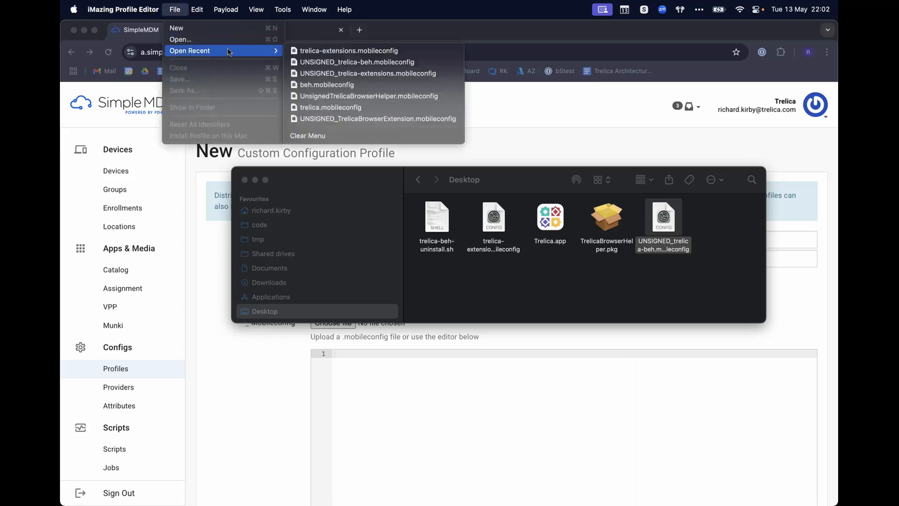
pyautogui.click(334, 64)
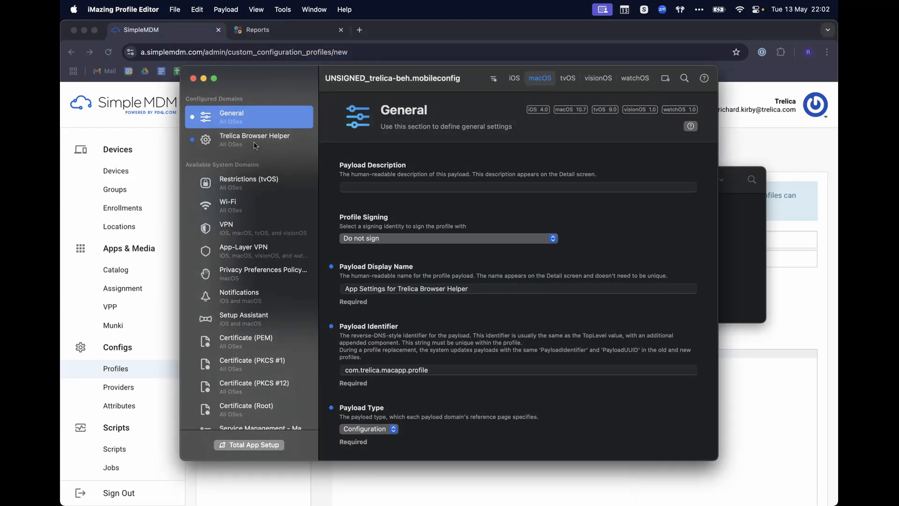
pyautogui.click(255, 143)
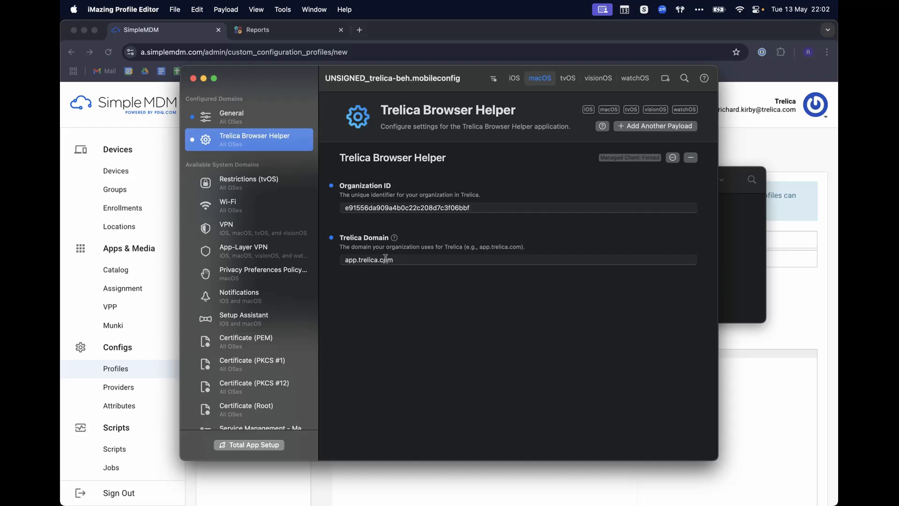
# Open UNSIGNED_trelica-beh.mobileconfig from the Desktop folder in VS Code and examine its OrgId and Domain entries.
pyautogui.click(743, 236)
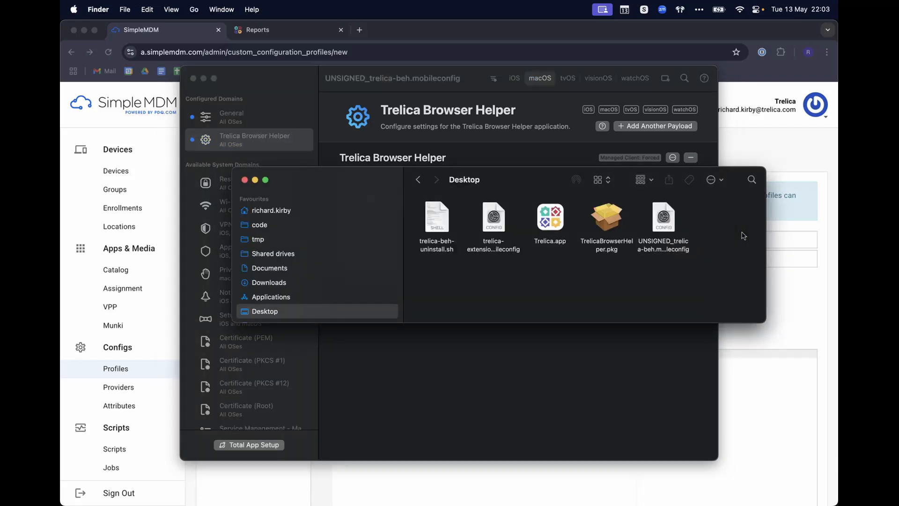
pyautogui.rightClick(665, 221)
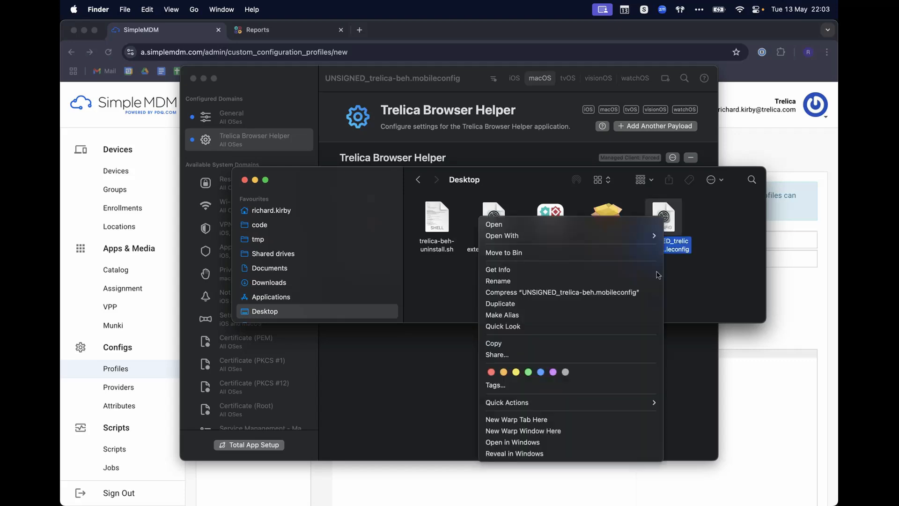
pyautogui.moveTo(651, 402)
pyautogui.click(682, 402)
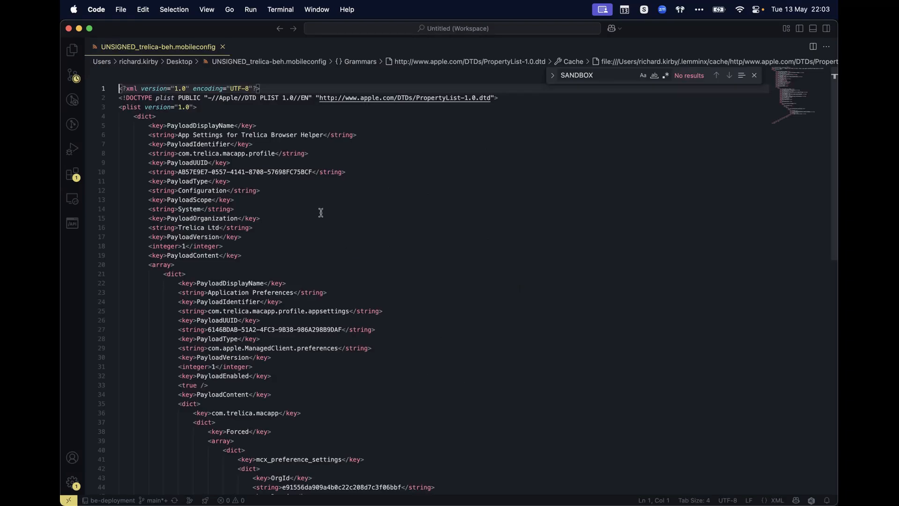
pyautogui.scroll(-7, 321, 212)
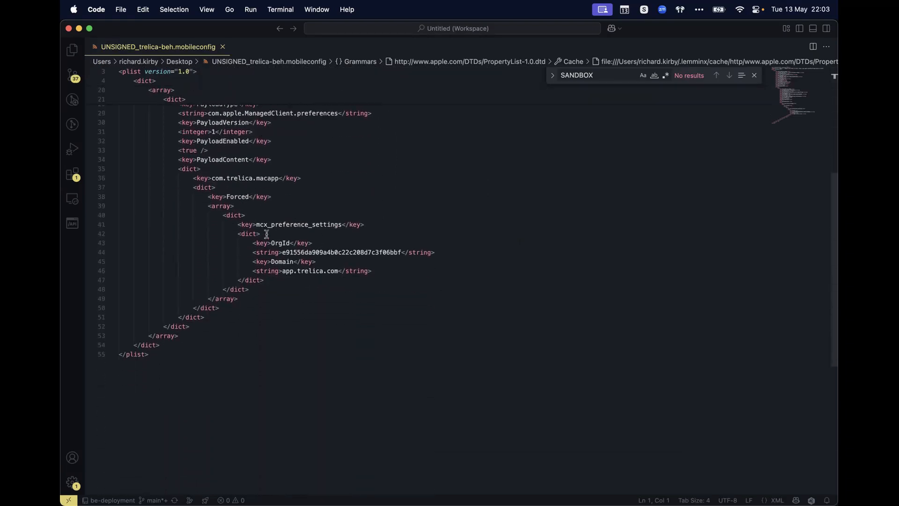
pyautogui.press('super')
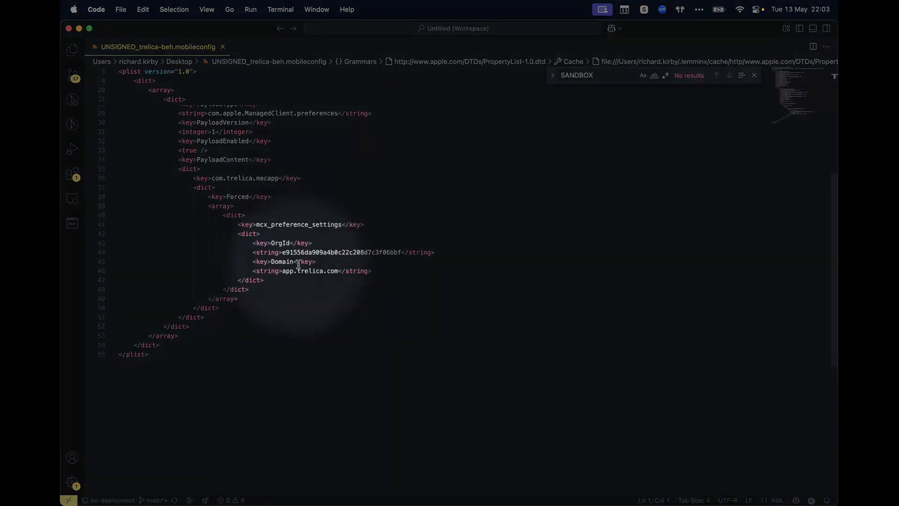
pyautogui.press('super')
# Switch to Trelica in Chrome, open the user profile page and copy the Organization ID.
pyautogui.press('super+Tab')
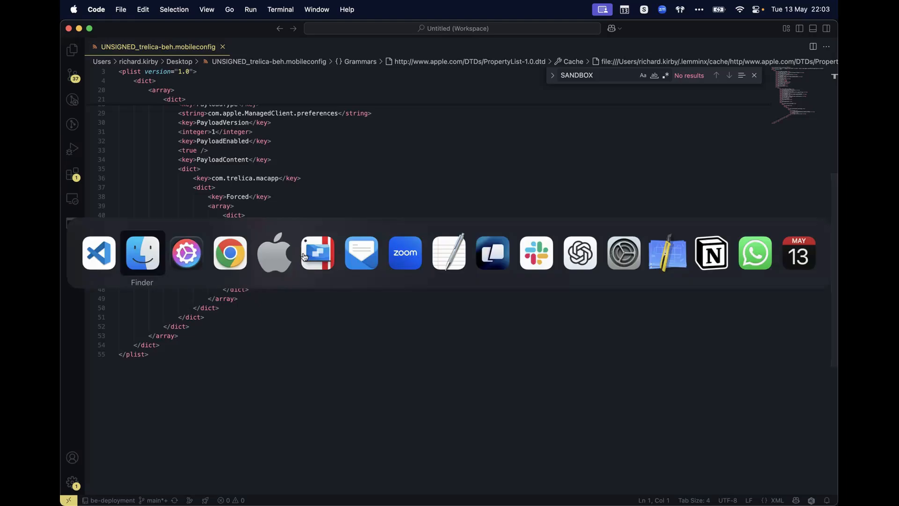
pyautogui.press('super+Tab')
pyautogui.press('super+Tab')
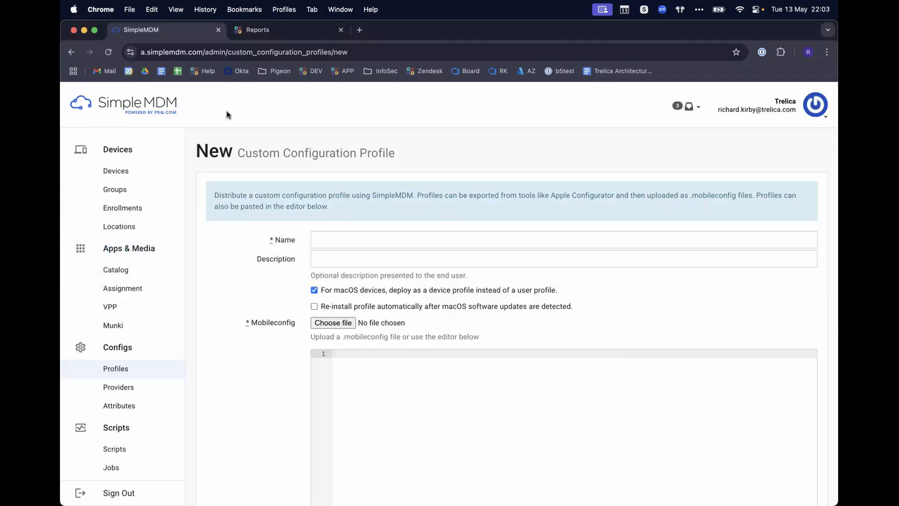
pyautogui.click(263, 41)
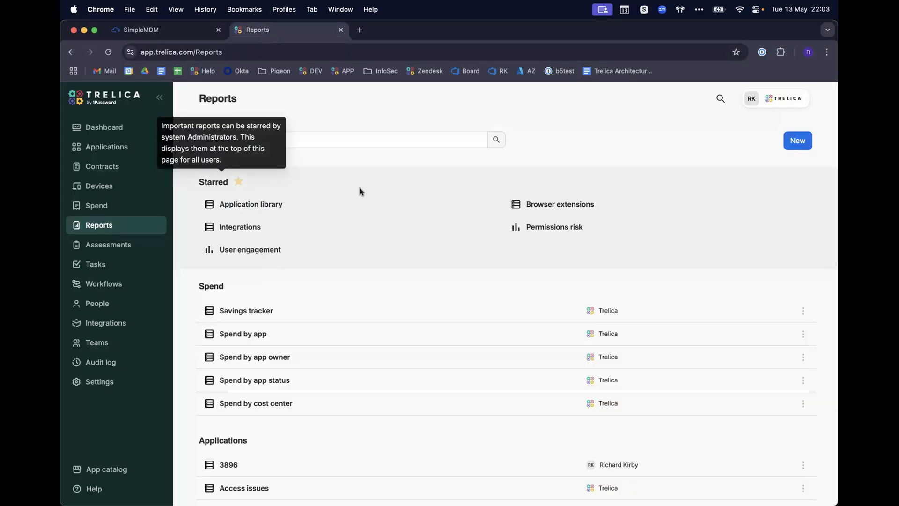
pyautogui.click(787, 106)
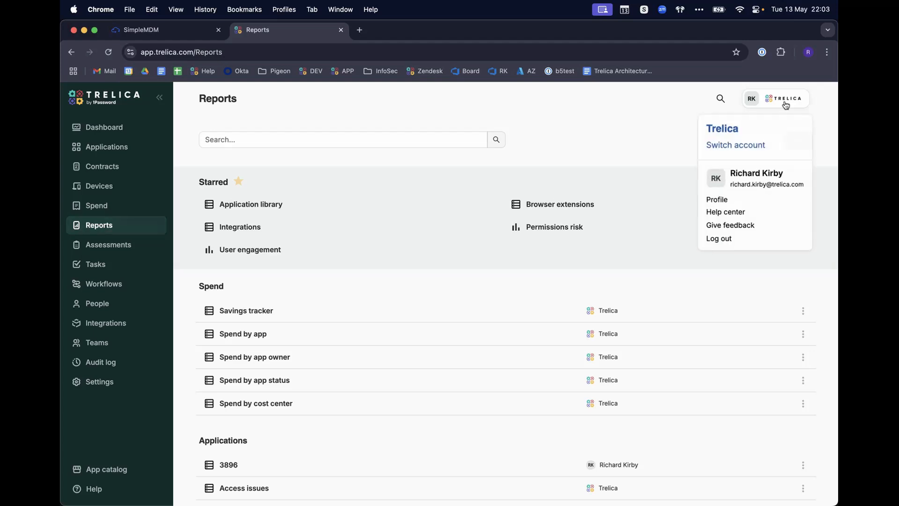
pyautogui.click(721, 202)
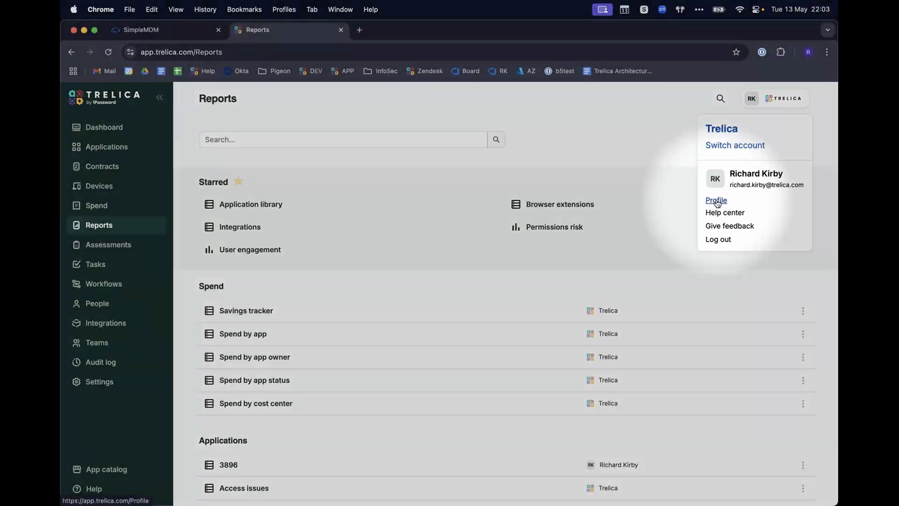
pyautogui.scroll(-2, 459, 284)
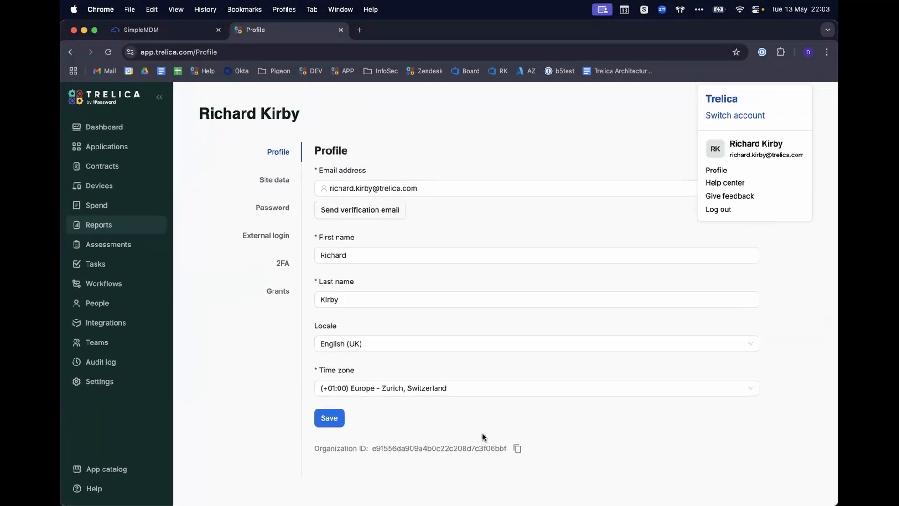
pyautogui.click(517, 478)
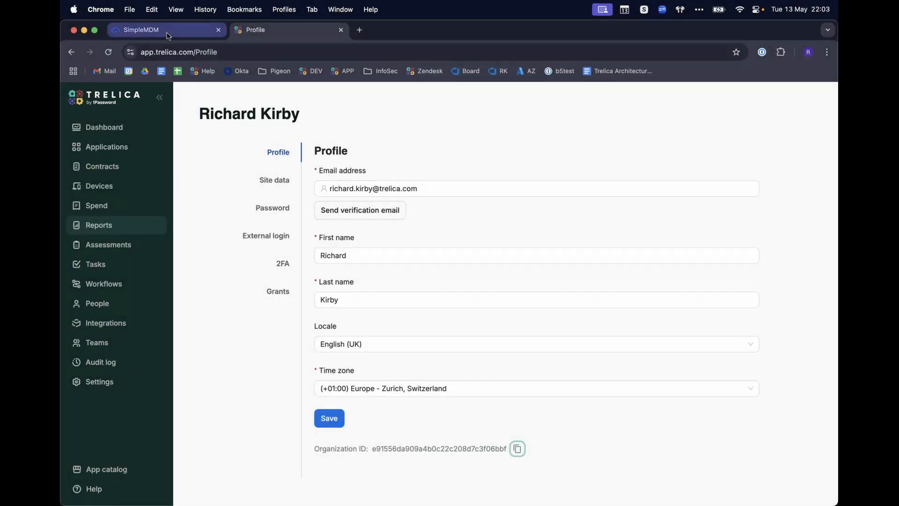
# Replace the OrgId string in UNSIGNED_trelica-beh.mobileconfig in VS Code with the copied organization ID and close the file.
pyautogui.press('super+Tab')
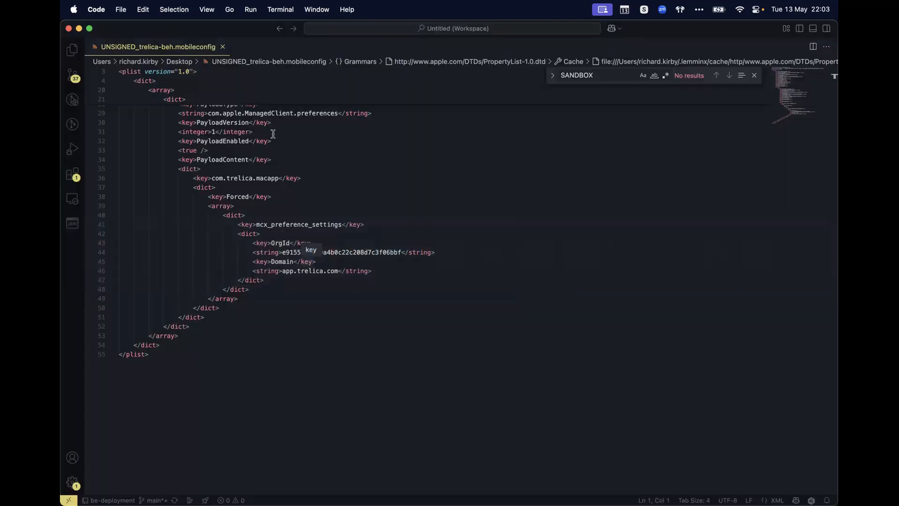
pyautogui.doubleClick(289, 252)
pyautogui.press('super+v')
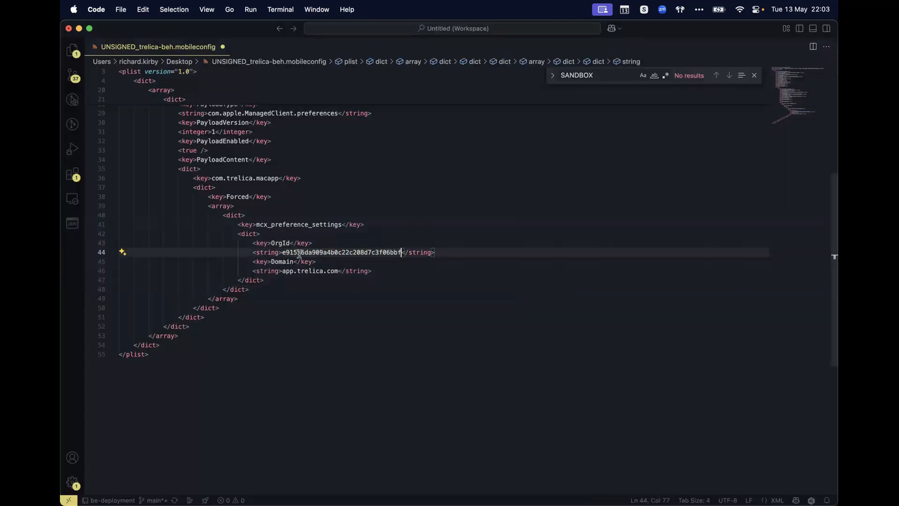
pyautogui.click(223, 47)
pyautogui.click(431, 313)
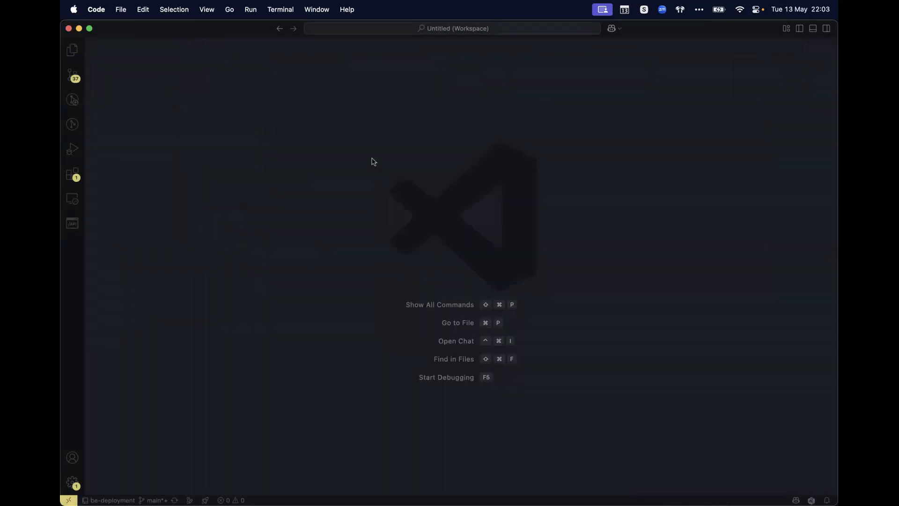
# Back in SimpleMDM in Chrome, name the profile "Force Install Trelica Browser Extensions" and attach trelica-extensions.mobileconfig as its Mobileconfig.
pyautogui.press('super+Tab')
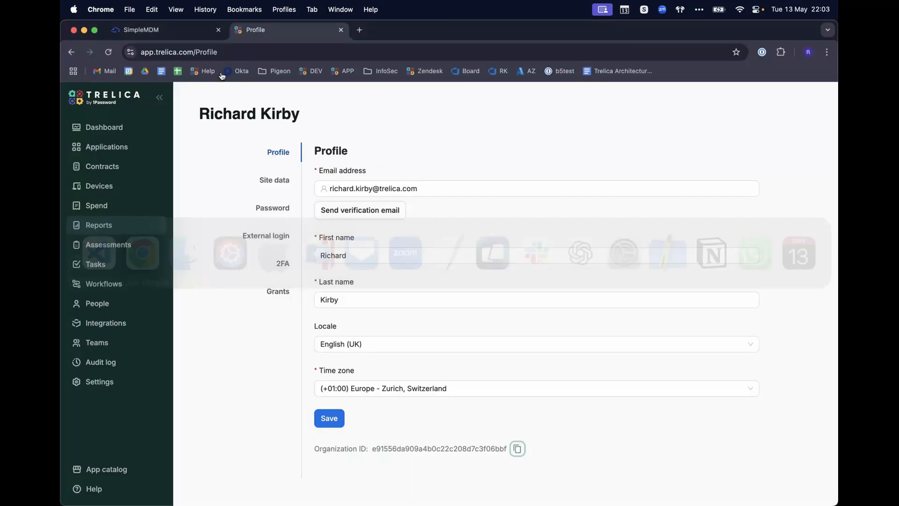
pyautogui.click(174, 30)
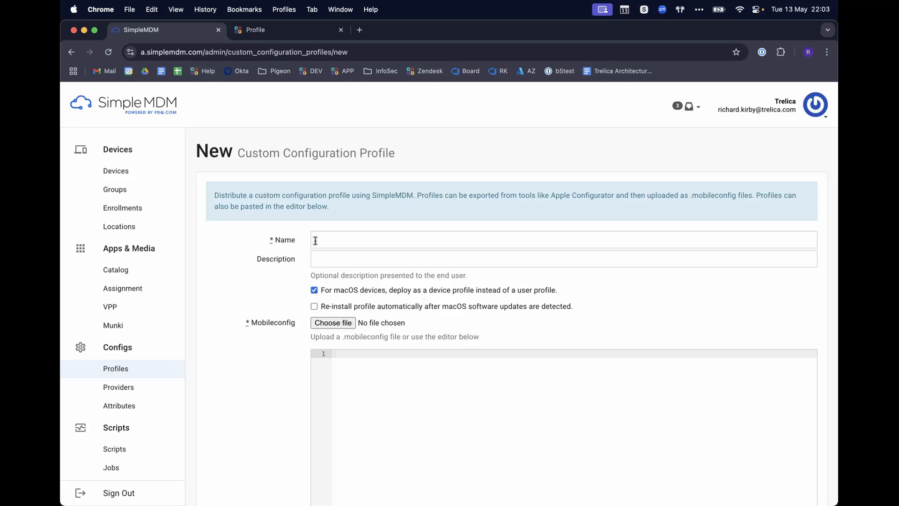
pyautogui.write('F')
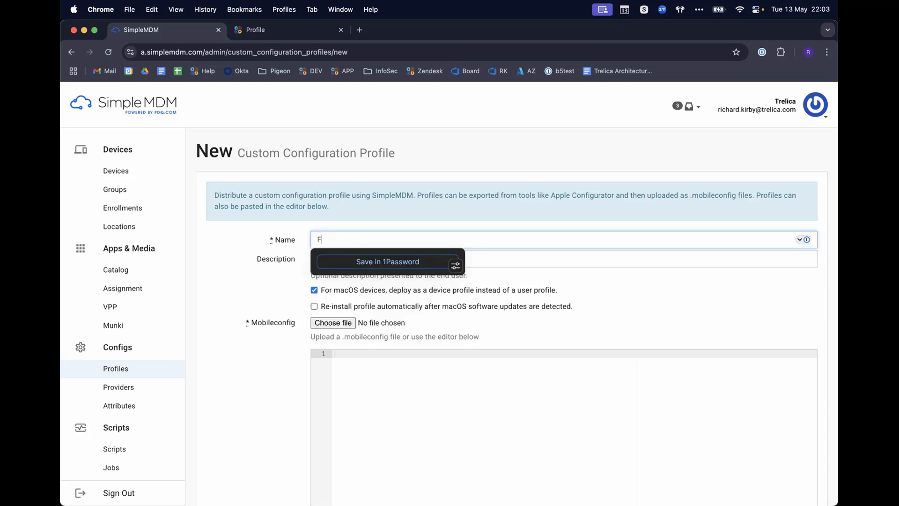
pyautogui.write('oorce Intsastall Trelica Browser E')
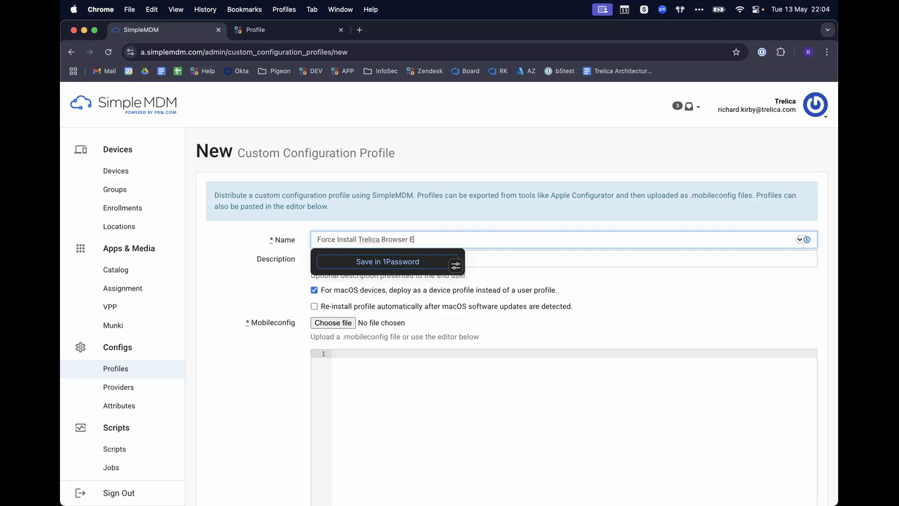
pyautogui.write('xtensions')
pyautogui.click(327, 323)
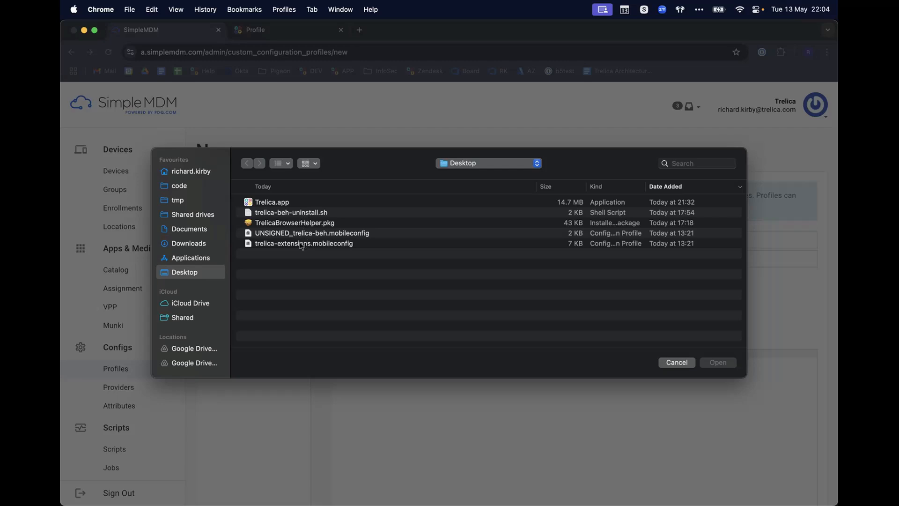
pyautogui.doubleClick(303, 244)
# Limit the profile's OS scope to macOS by deselecting iOS, iPadOS, tvOS and visionOS.
pyautogui.scroll(-10, 403, 322)
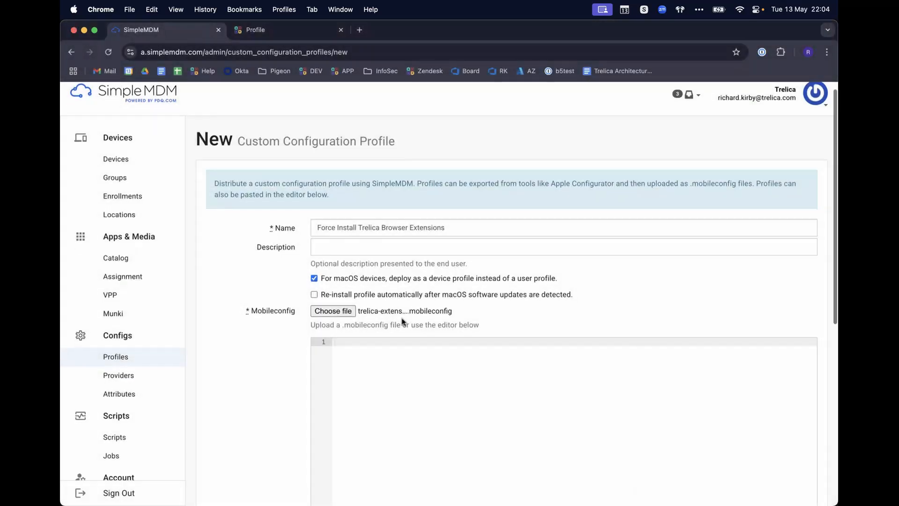
pyautogui.click(354, 378)
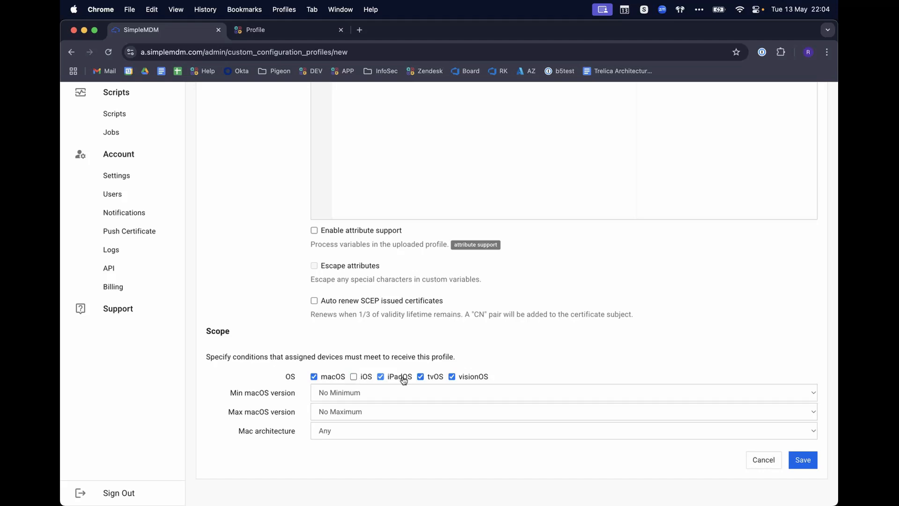
pyautogui.click(403, 379)
pyautogui.click(433, 378)
pyautogui.click(461, 379)
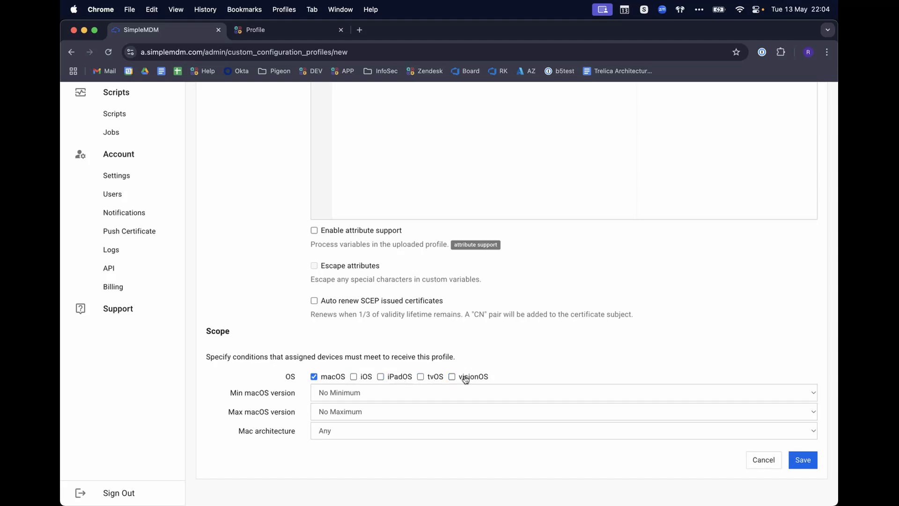
# Save the extensions profile and start another custom configuration profile named "Trelica Browser Helper Settings".
pyautogui.click(801, 460)
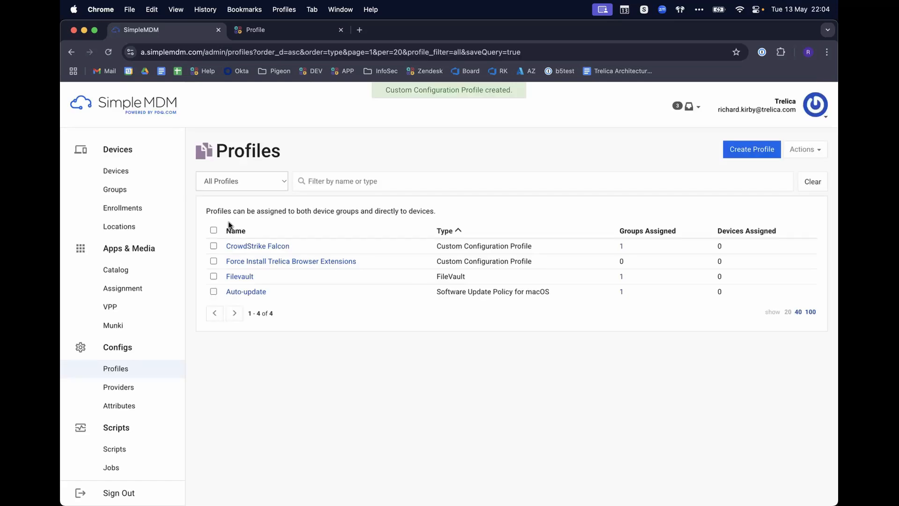
pyautogui.click(748, 156)
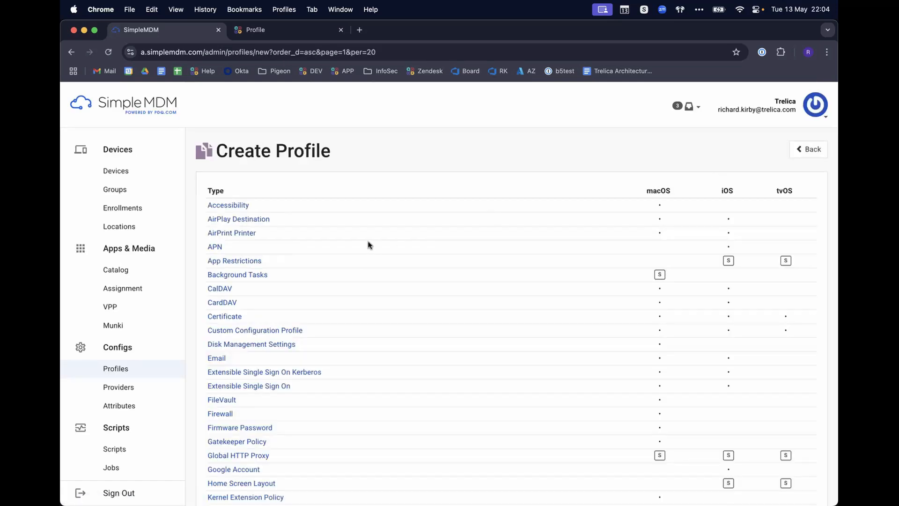
pyautogui.click(247, 331)
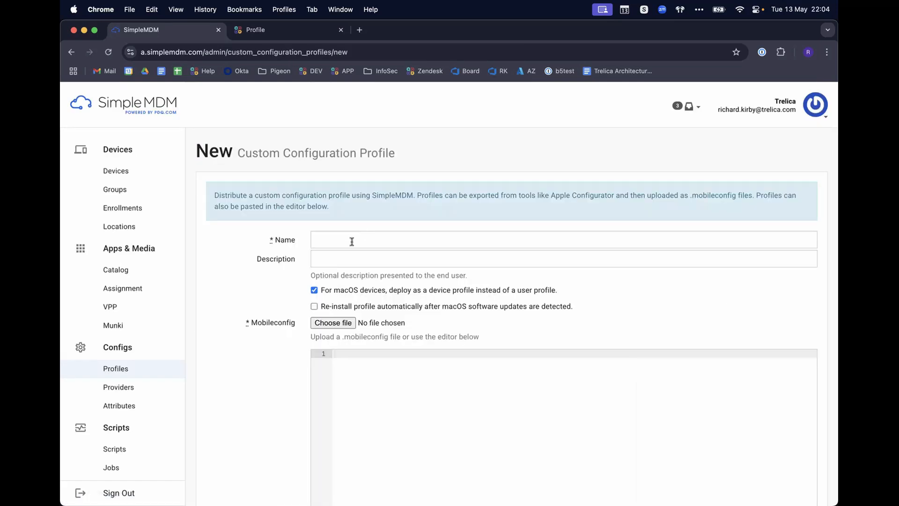
pyautogui.click(351, 240)
pyautogui.write('B')
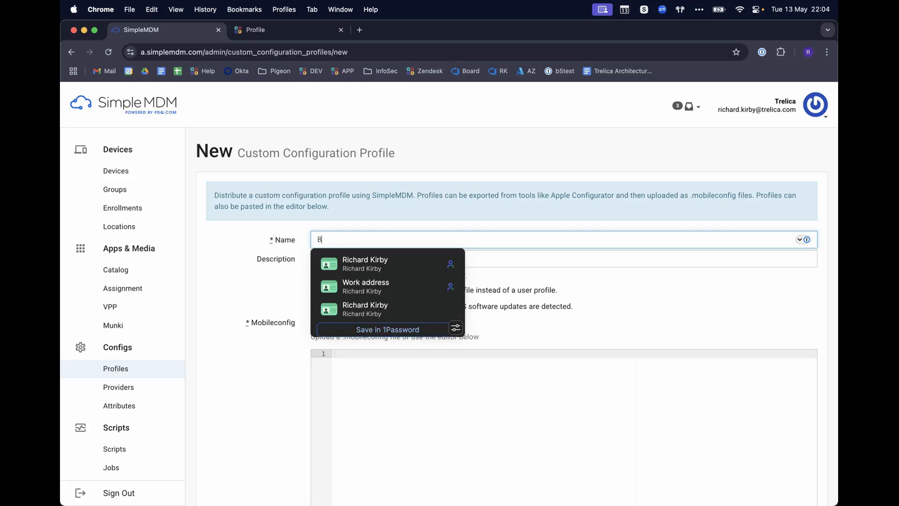
pyautogui.write('rowser Helper')
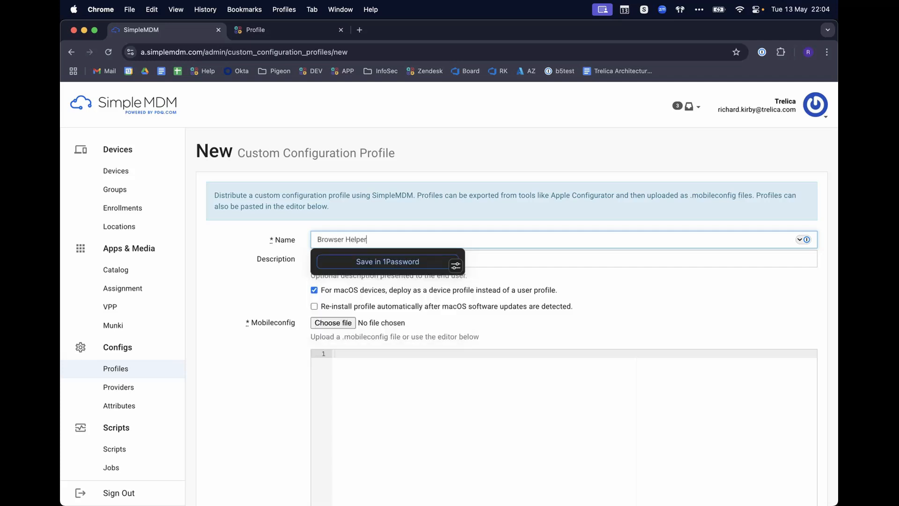
pyautogui.write('Trelica ')
pyautogui.write(' Settings')
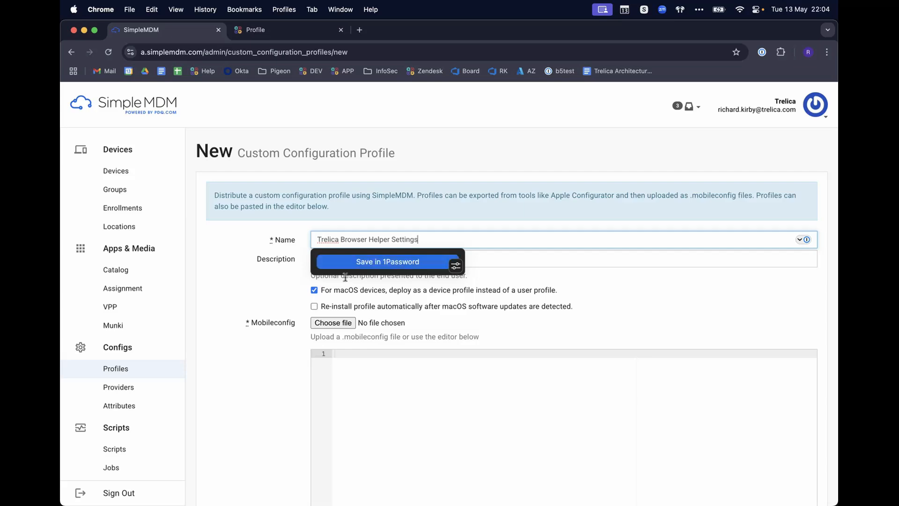
# Attach UNSIGNED_trelica-beh.mobileconfig from the Desktop as the new profile's Mobileconfig.
pyautogui.click(349, 327)
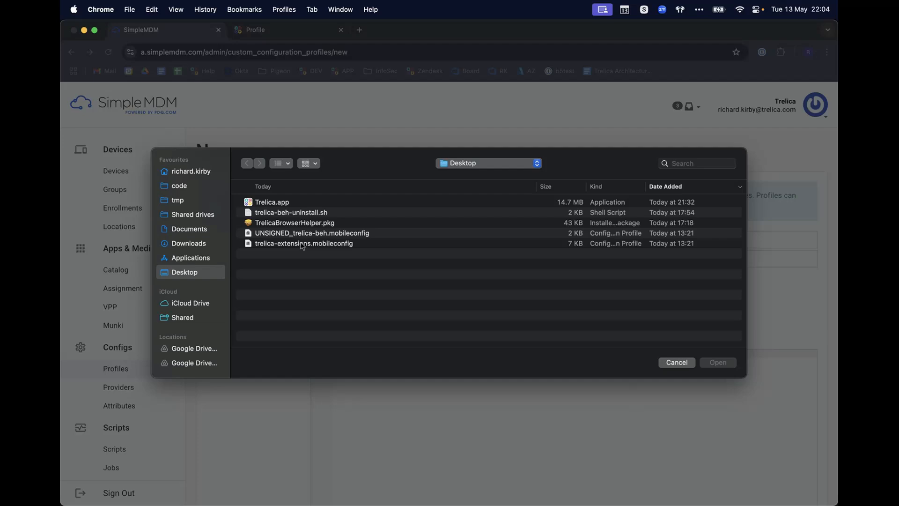
pyautogui.click(306, 234)
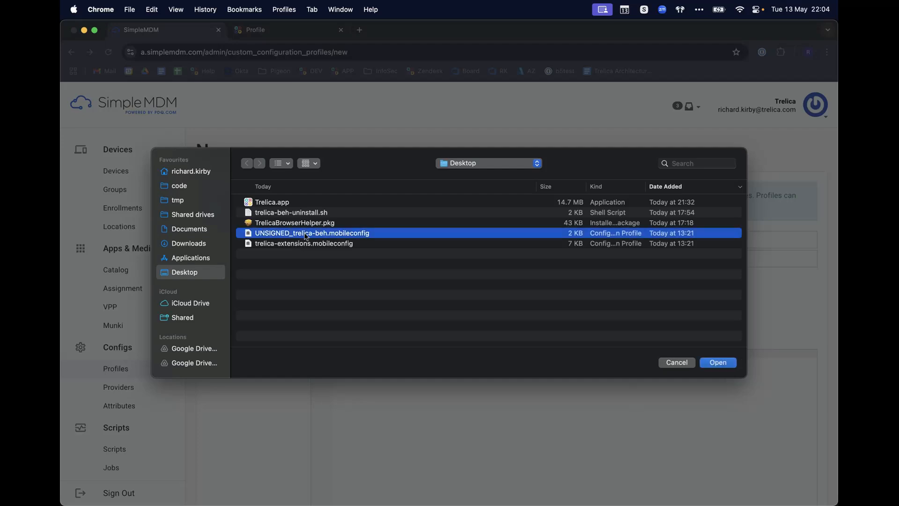
pyautogui.doubleClick(307, 233)
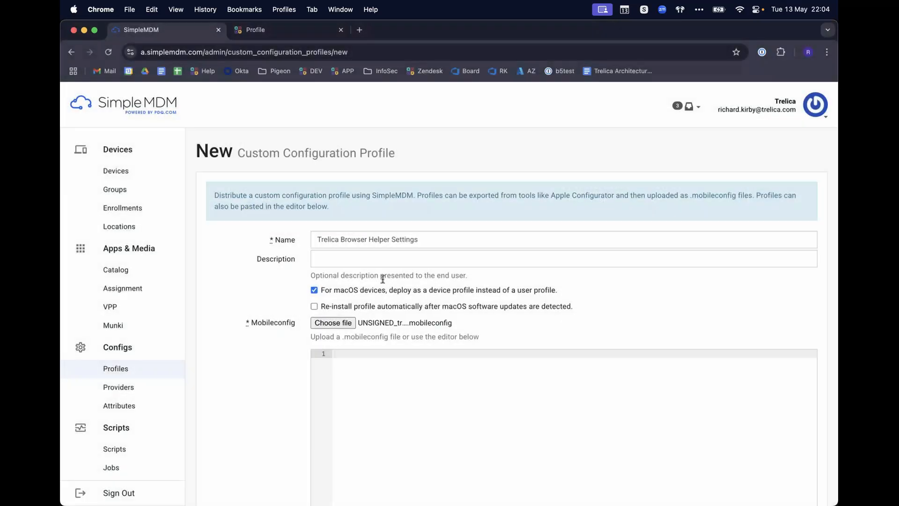
# Limit the Browser Helper profile's OS scope to macOS by deselecting iOS, iPadOS, tvOS and visionOS, and save the profile.
pyautogui.scroll(-10, 383, 279)
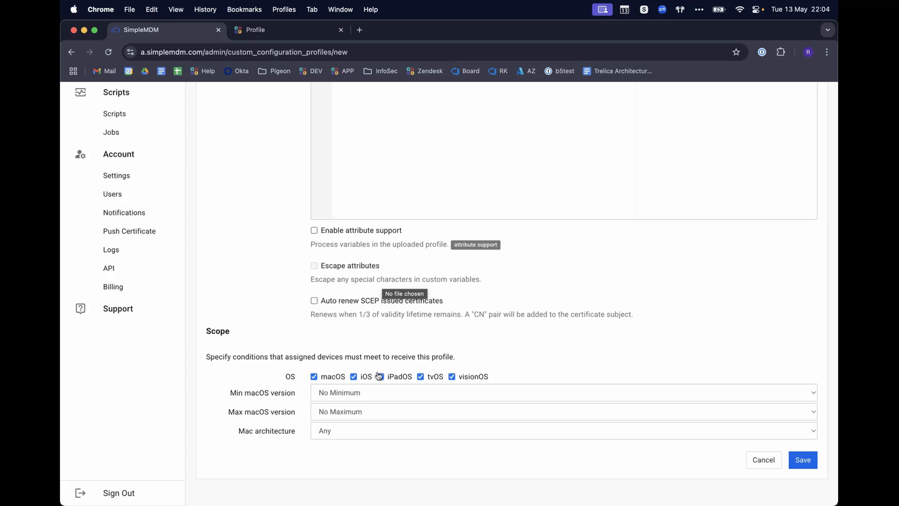
pyautogui.click(354, 377)
pyautogui.click(402, 377)
pyautogui.click(434, 376)
pyautogui.click(452, 377)
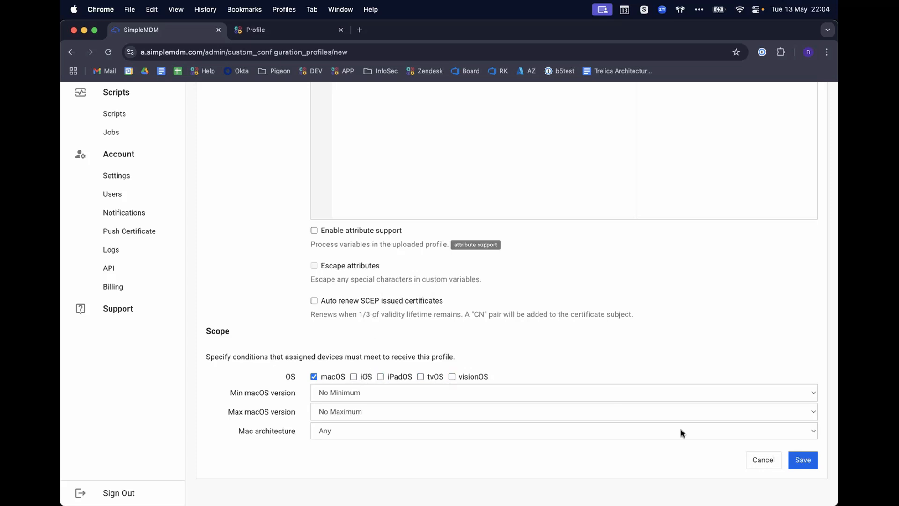
pyautogui.click(803, 459)
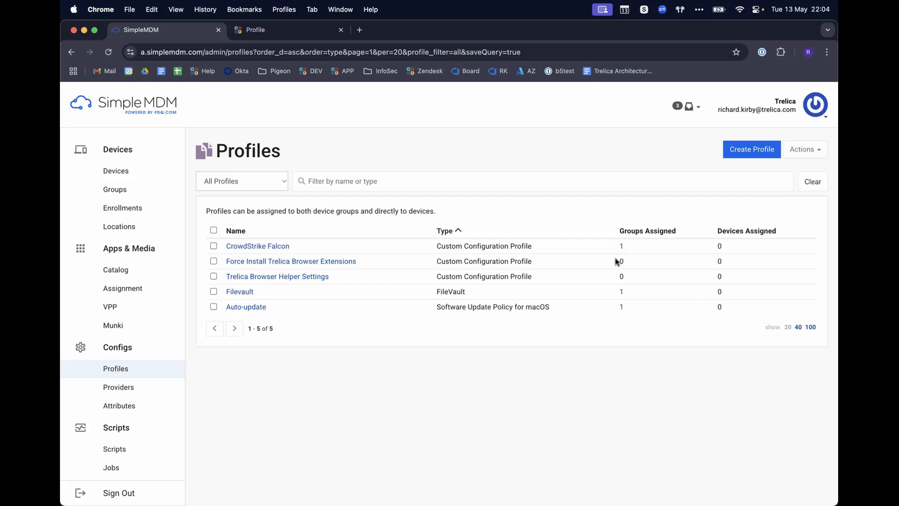
# Open the profile assignments of the first virtual machine in the device list and refresh the device.
pyautogui.click(136, 175)
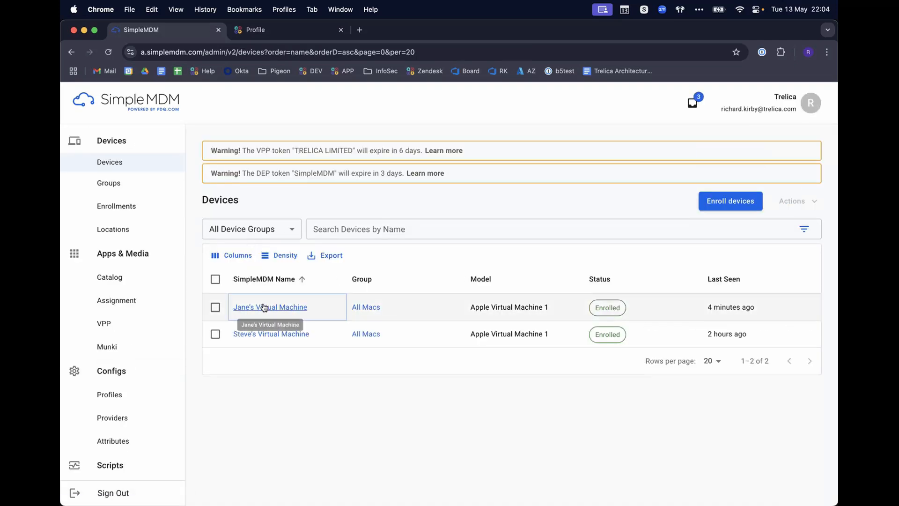
pyautogui.click(264, 307)
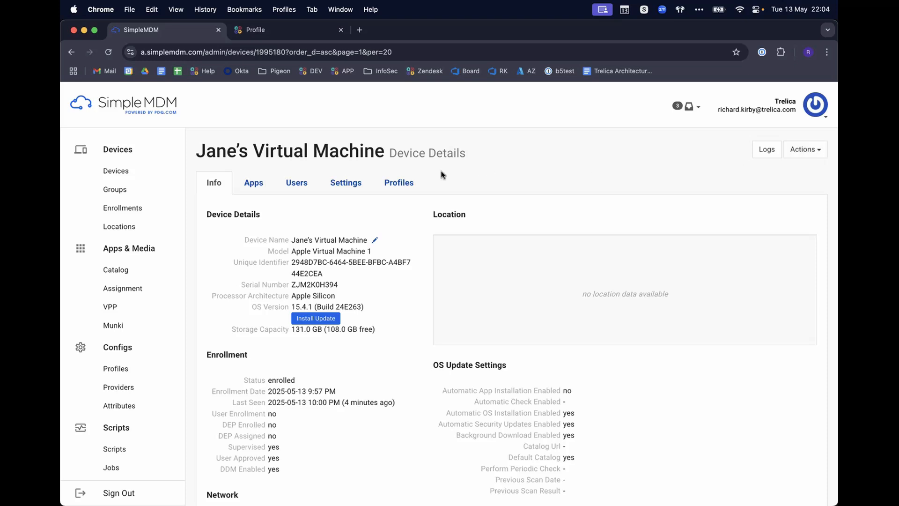
pyautogui.click(414, 184)
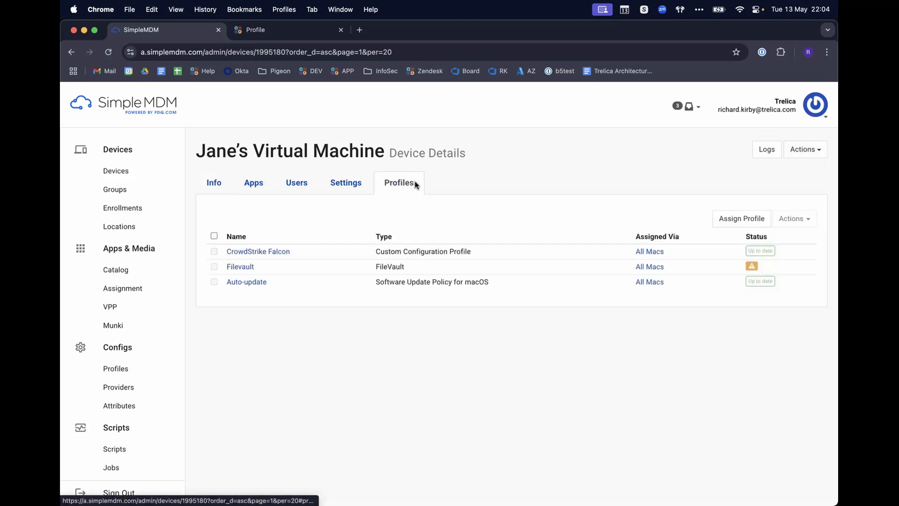
pyautogui.click(804, 150)
pyautogui.click(599, 165)
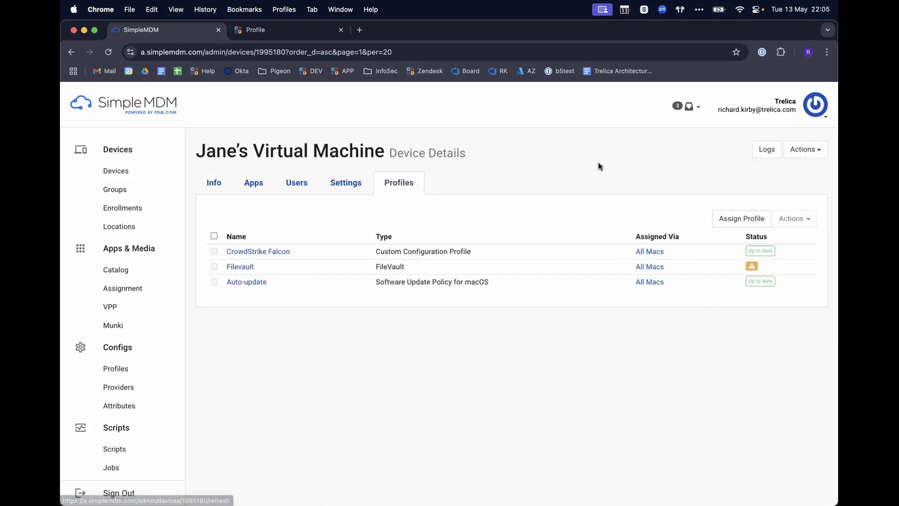
# Assign the Force Install Trelica Browser Extensions and Trelica Browser Helper Settings profiles to this virtual machine.
pyautogui.click(744, 219)
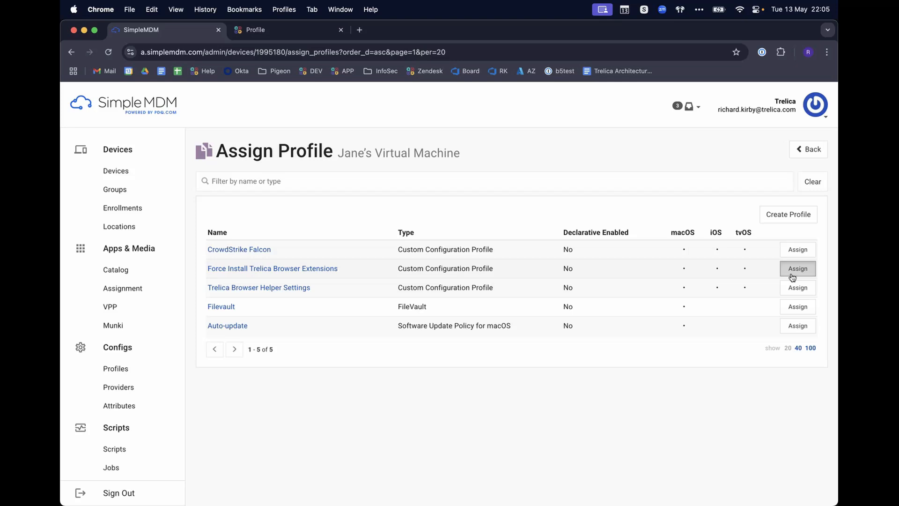
pyautogui.click(792, 271)
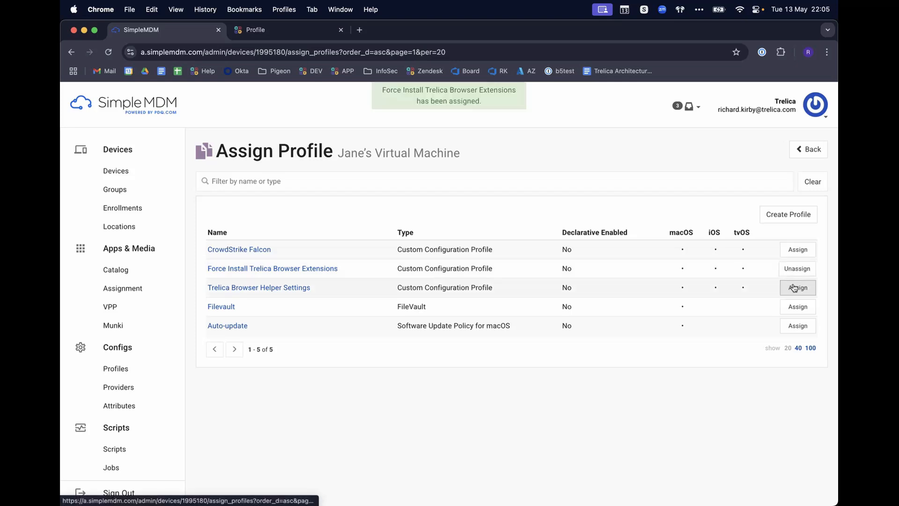
pyautogui.click(794, 288)
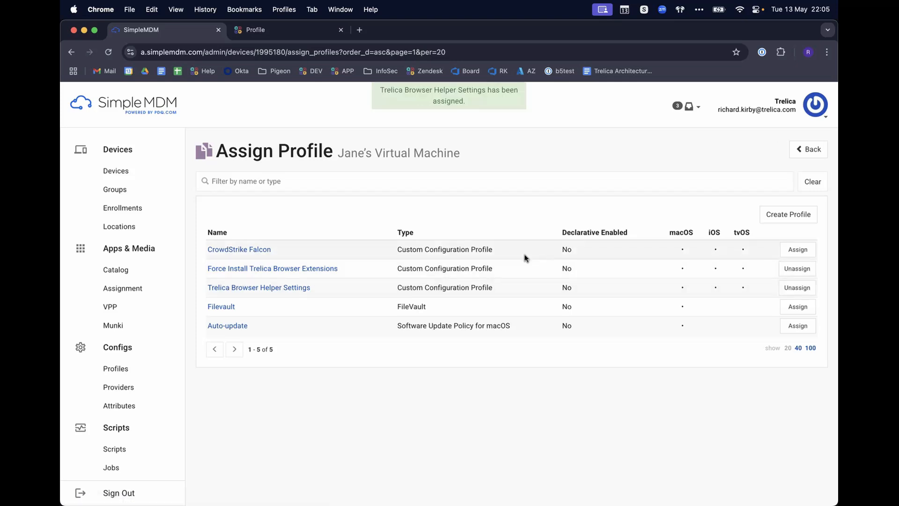
# Switch to the Mac virtual machine and check System Settings' Device Management for the Force Install Trelica Browser Extensions and Trelica Browser Helper Settings profiles.
pyautogui.press('super+Tab')
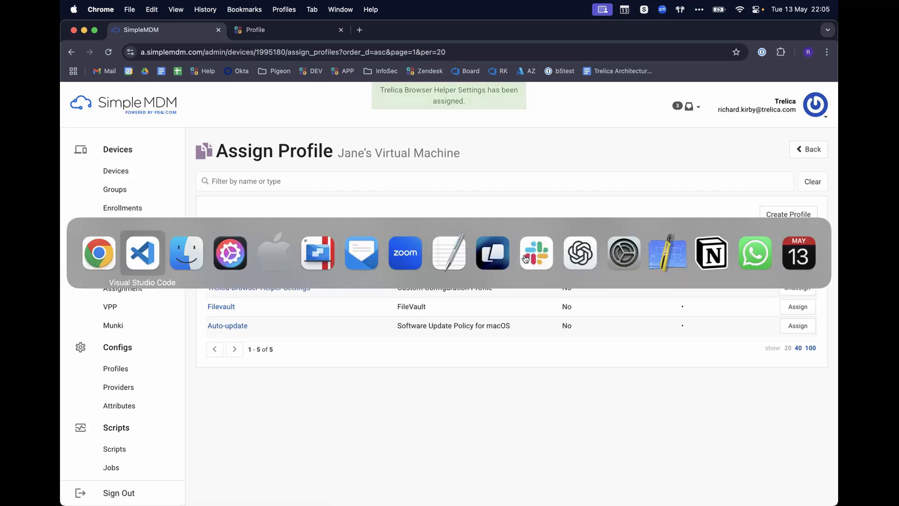
pyautogui.press('super+Tab')
pyautogui.press('super+Tab')
pyautogui.press('super+Tab')
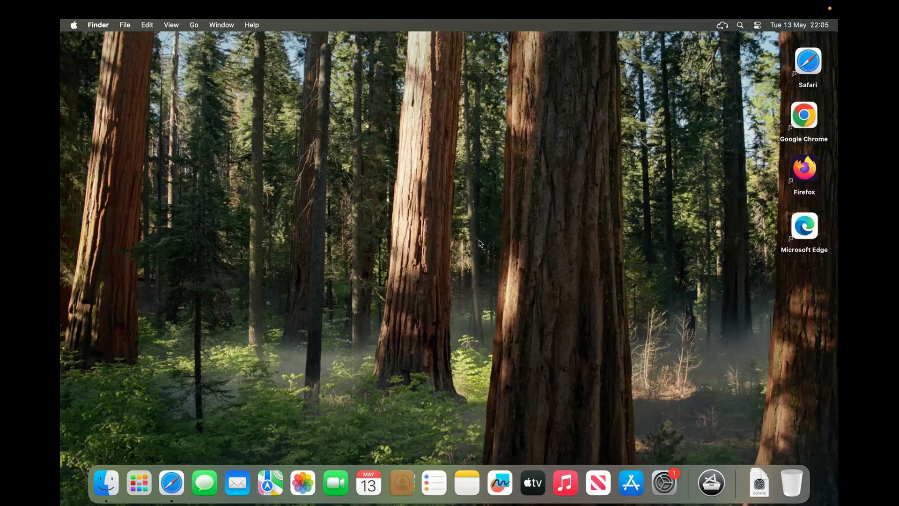
pyautogui.click(664, 483)
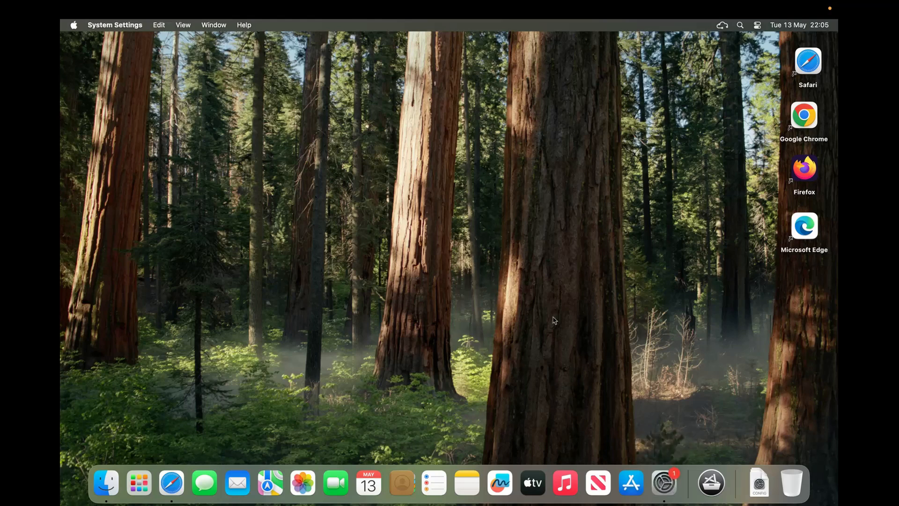
pyautogui.click(302, 123)
pyautogui.write('profile')
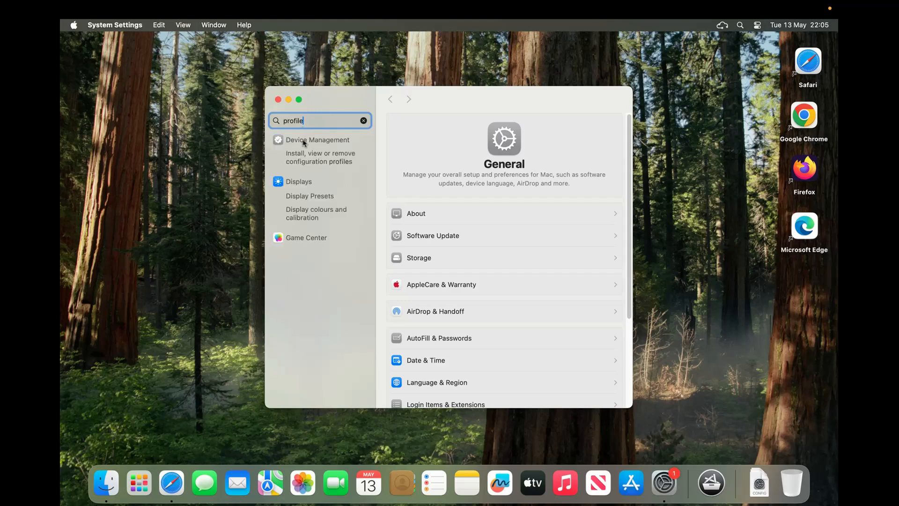
pyautogui.click(304, 156)
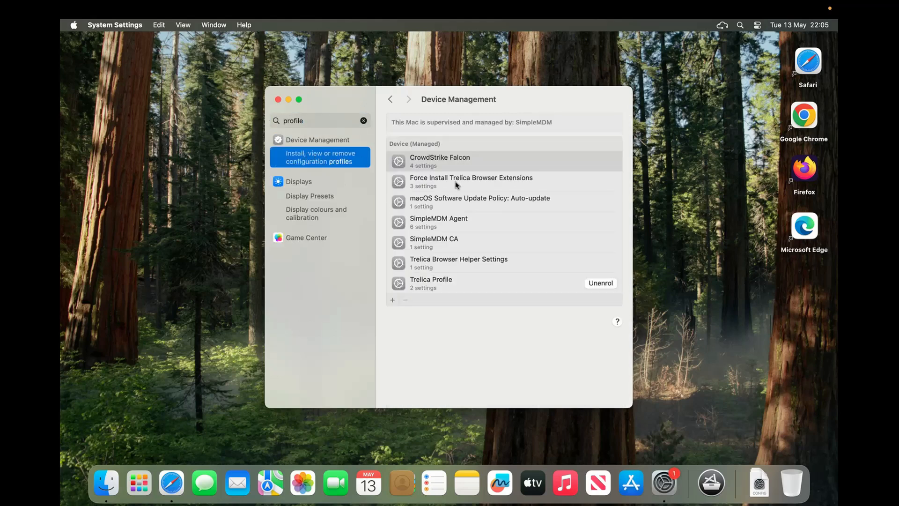
pyautogui.click(457, 185)
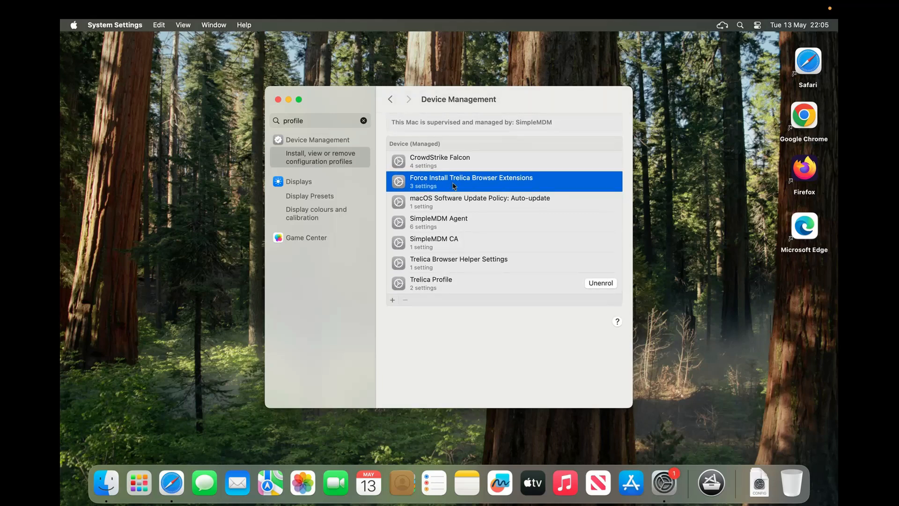
pyautogui.click(442, 259)
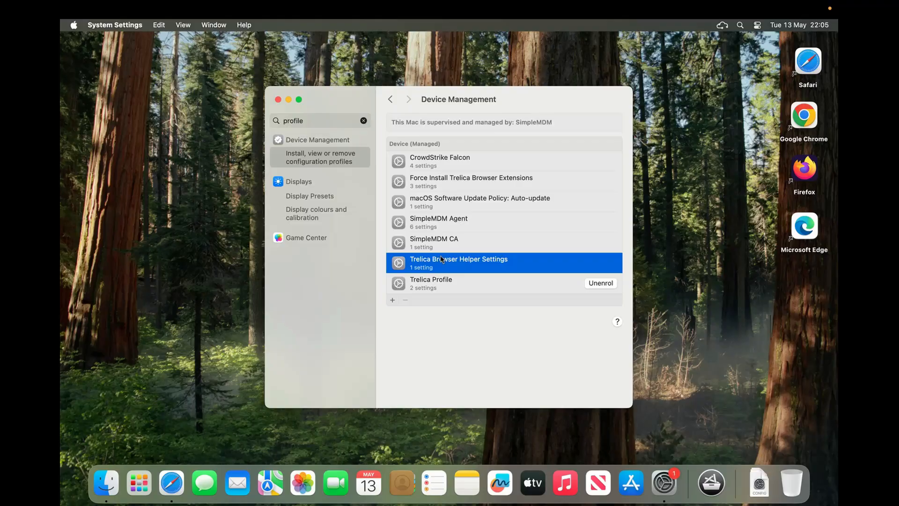
# Switch back to SimpleMDM in Chrome and upload TrelicaBrowserHelper.pkg from the Desktop to the app catalog as a custom app.
pyautogui.hotkey('ctrl', 'Left')
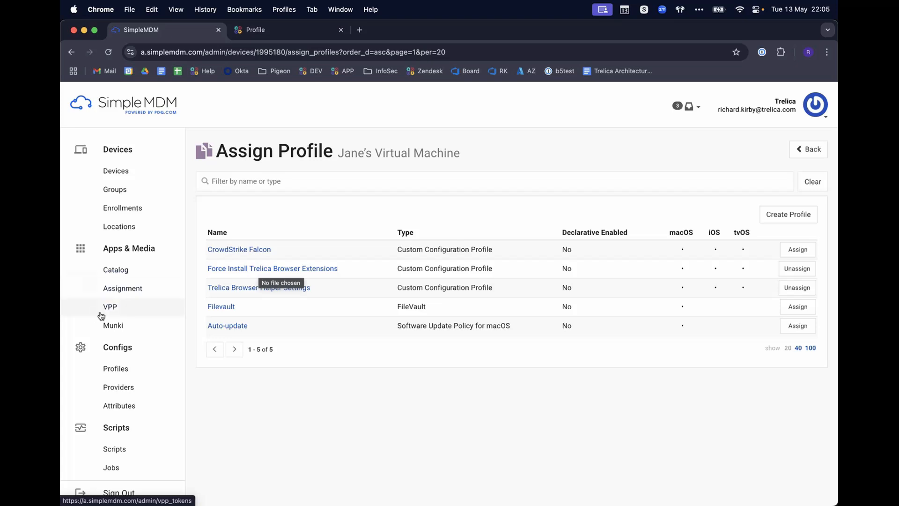
pyautogui.click(124, 272)
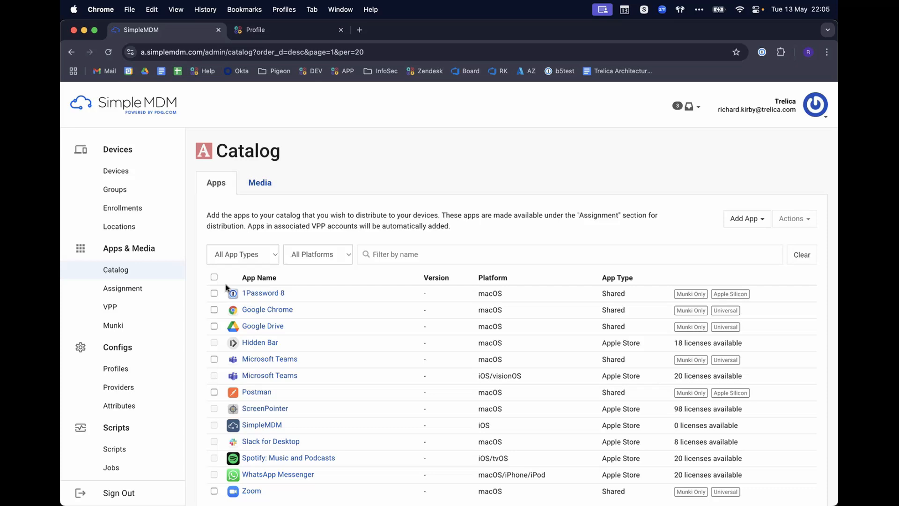
pyautogui.click(750, 218)
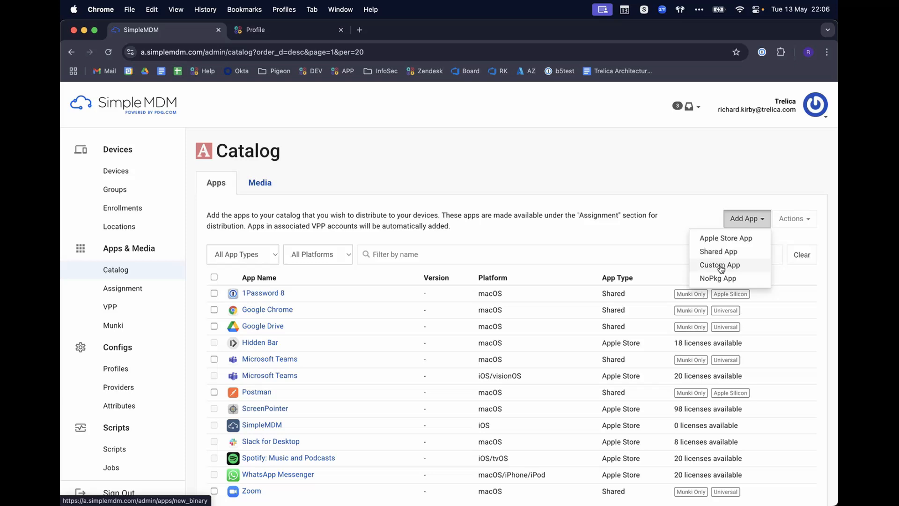
pyautogui.click(722, 270)
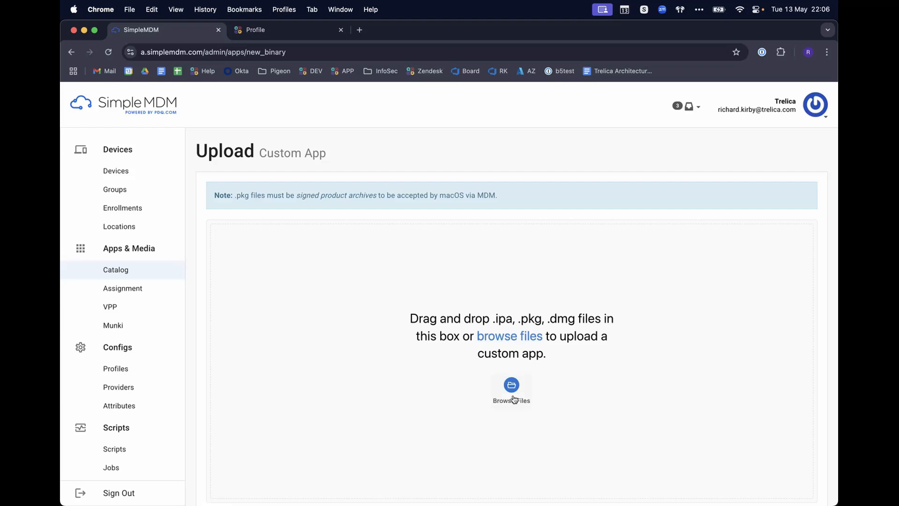
pyautogui.click(514, 398)
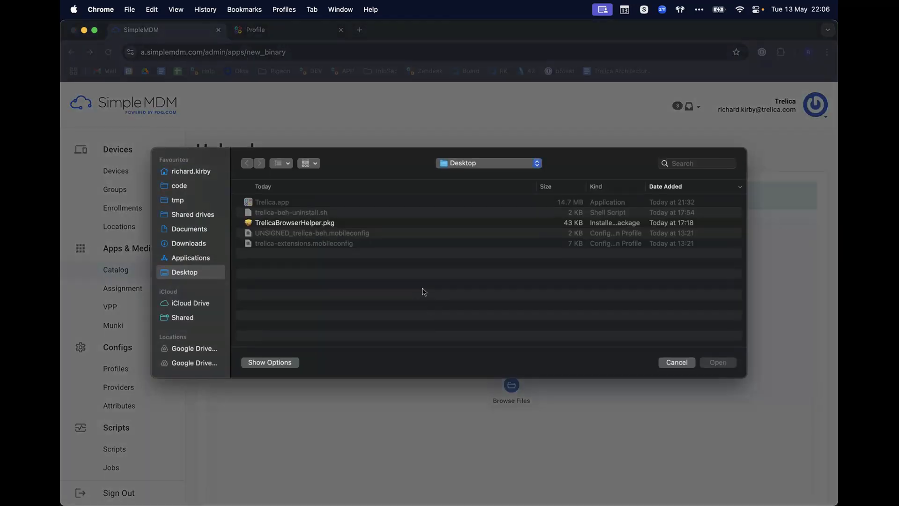
pyautogui.click(292, 225)
pyautogui.click(714, 368)
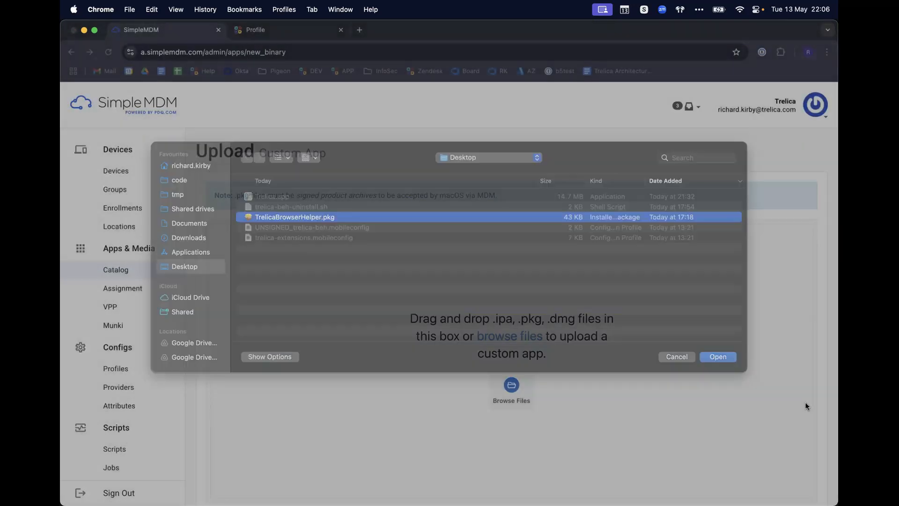
pyautogui.scroll(-2, 725, 412)
pyautogui.scroll(-1, 731, 412)
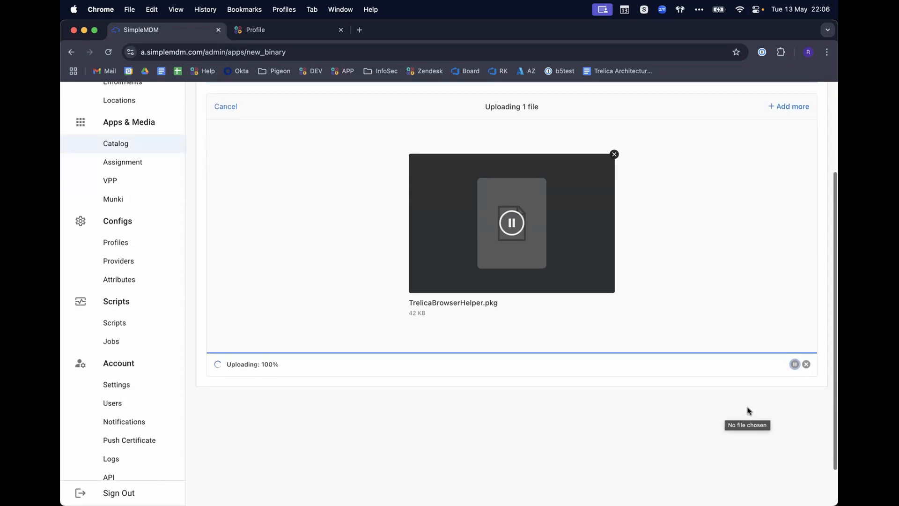
pyautogui.click(791, 370)
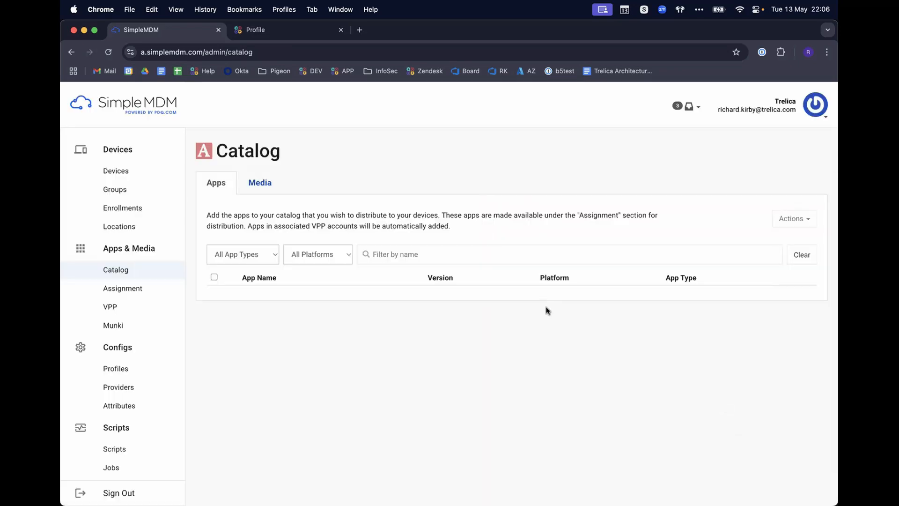
pyautogui.scroll(-2, 546, 310)
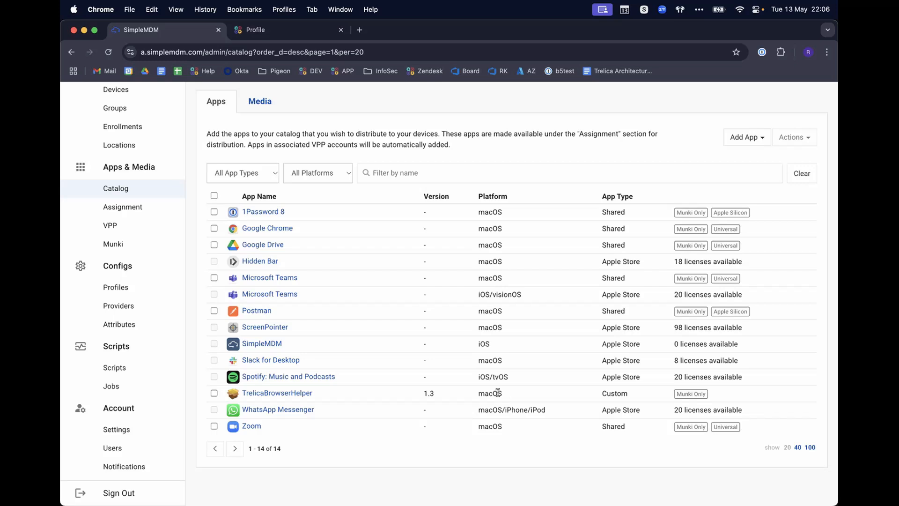
# Add the TrelicaBrowserHelper app and the same virtual machine to the Browser Helper assignment group.
pyautogui.click(122, 207)
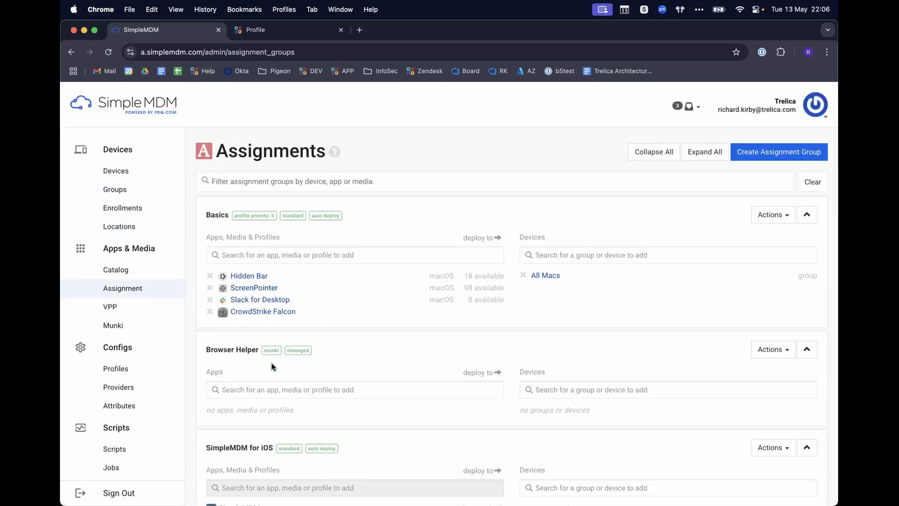
pyautogui.click(262, 389)
pyautogui.write('trelica')
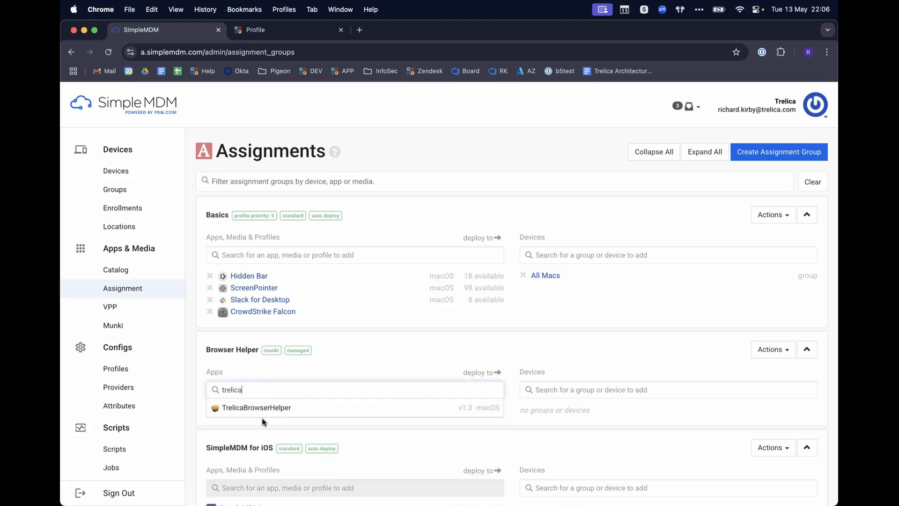
pyautogui.click(265, 409)
pyautogui.click(546, 388)
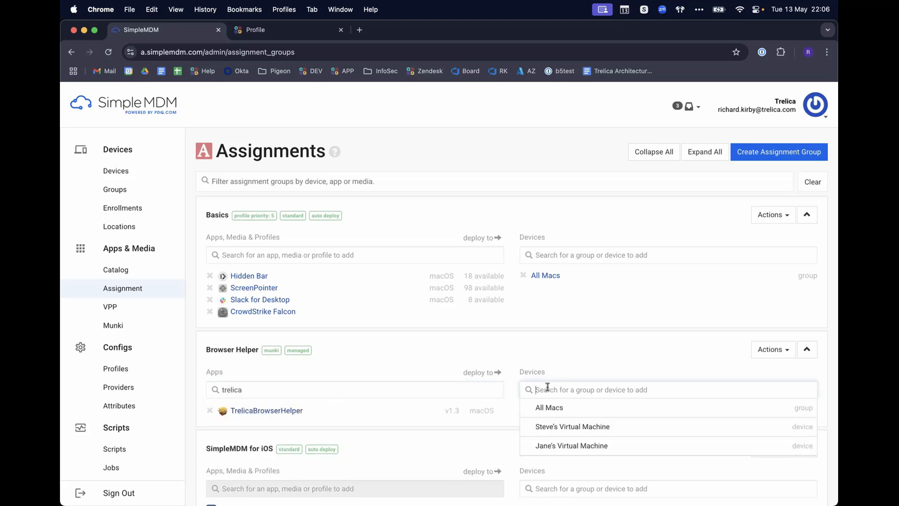
pyautogui.click(550, 444)
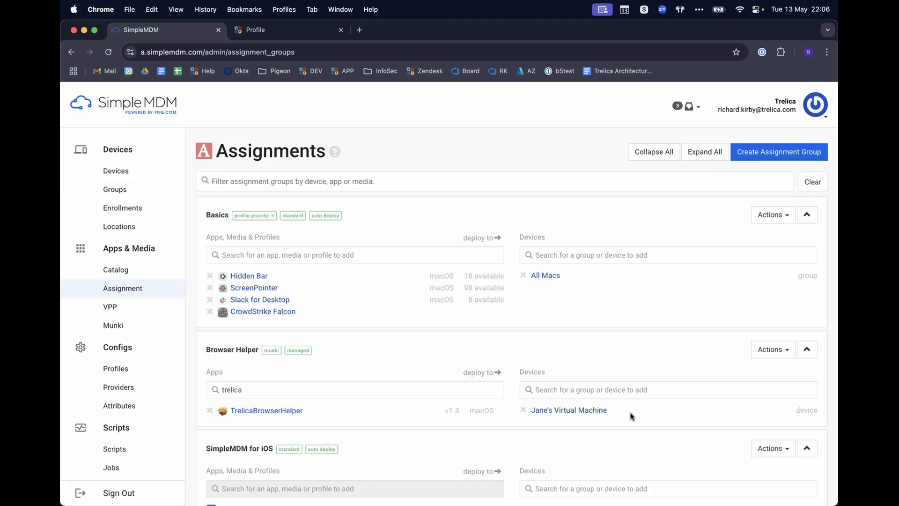
# Update the app catalogs and synchronize the profiles for the Browser Helper assignment group.
pyautogui.click(770, 349)
pyautogui.click(762, 369)
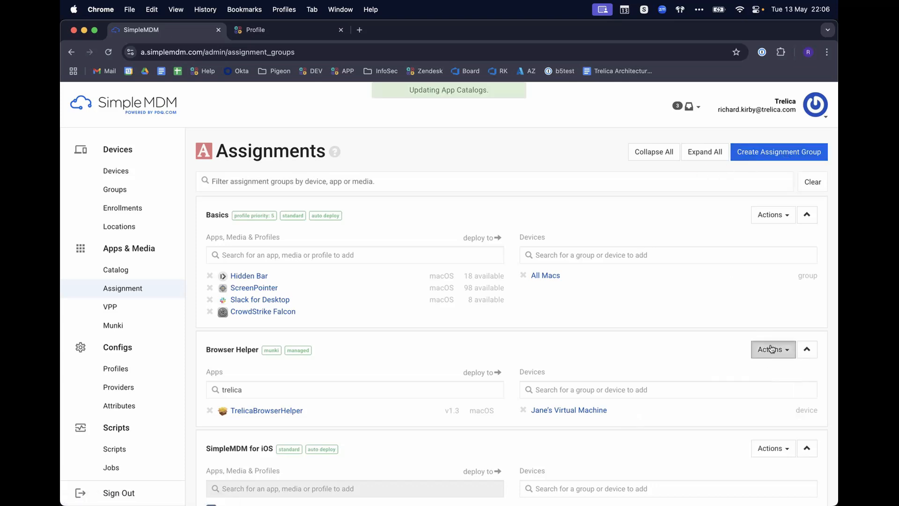
pyautogui.click(769, 349)
pyautogui.click(759, 382)
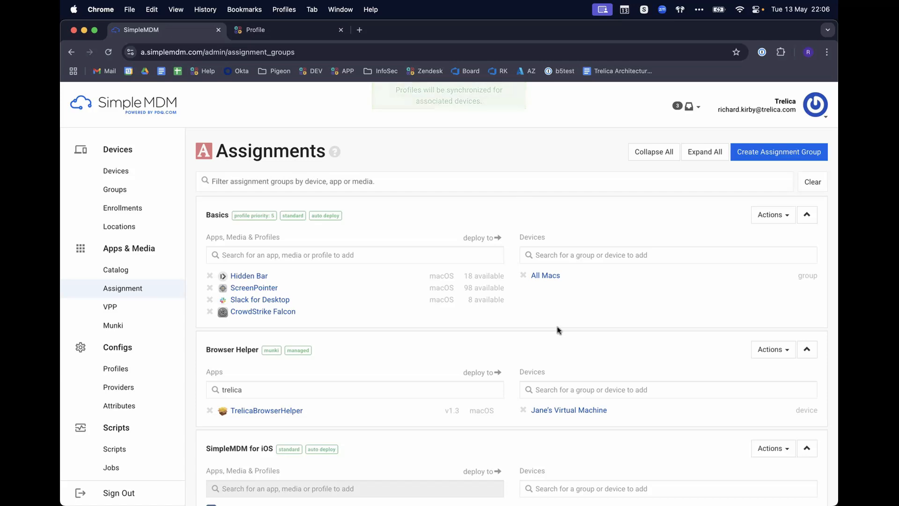
# Switch to the Mac virtual machine, check Managed Software Centre for pending updates, and close it along with System Settings.
pyautogui.hotkey('ctrl', 'Right')
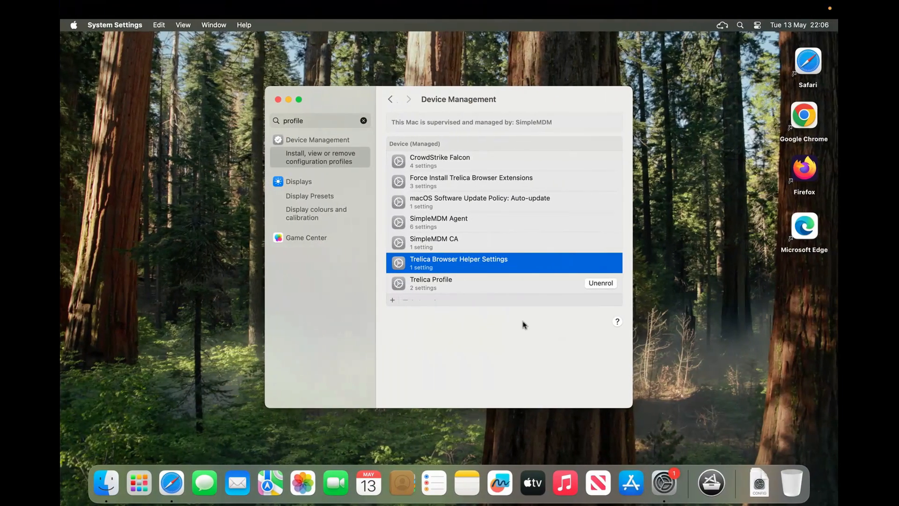
pyautogui.click(717, 484)
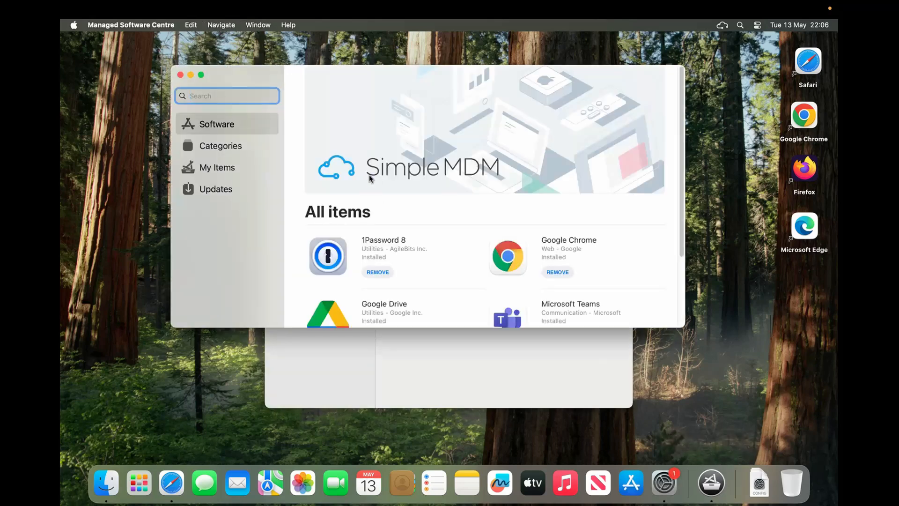
pyautogui.click(221, 190)
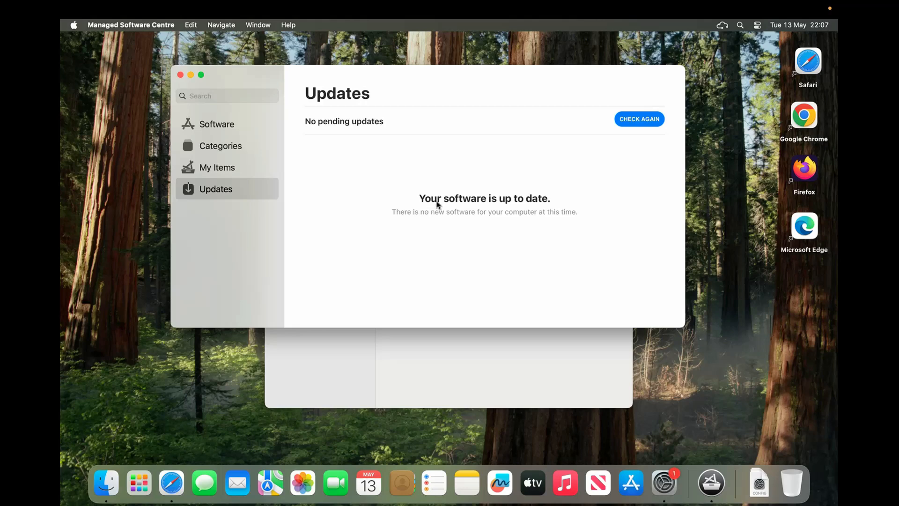
pyautogui.click(180, 75)
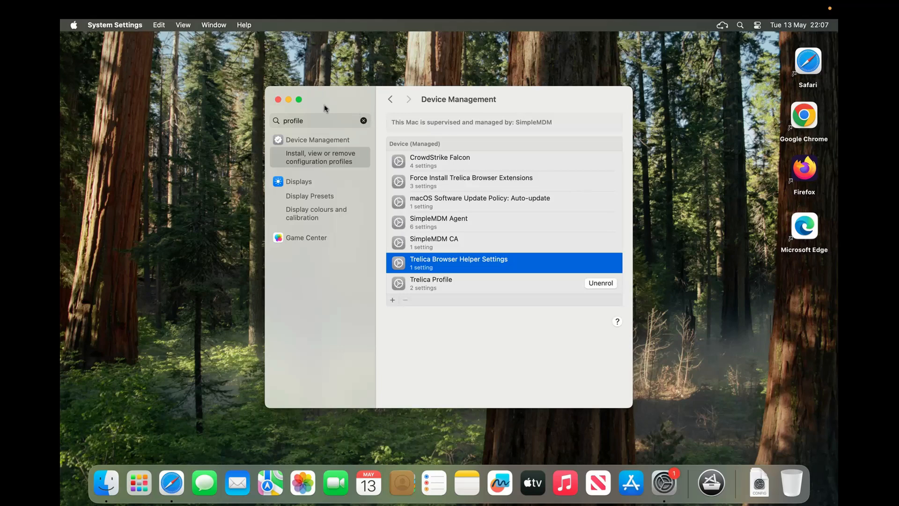
pyautogui.click(278, 100)
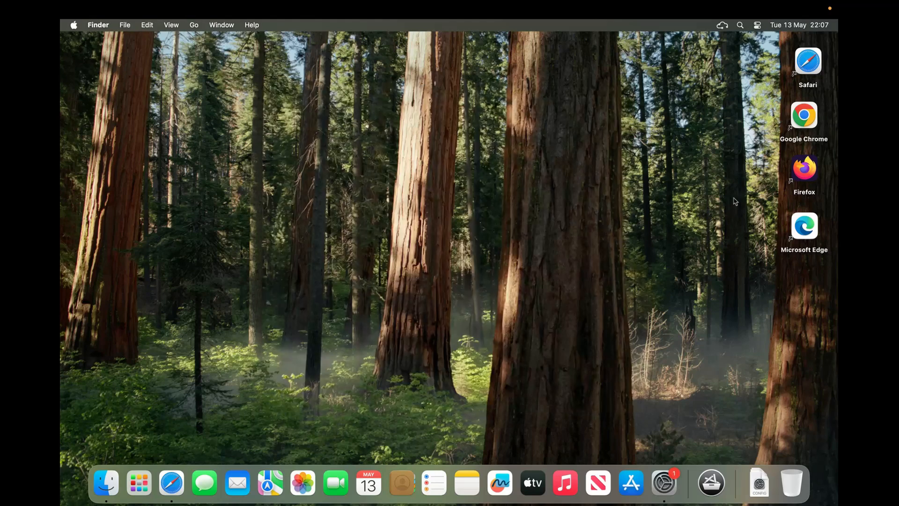
# Launch Firefox on the virtual machine, accept its terms and skip the remaining welcome setup to start browsing.
pyautogui.doubleClick(806, 170)
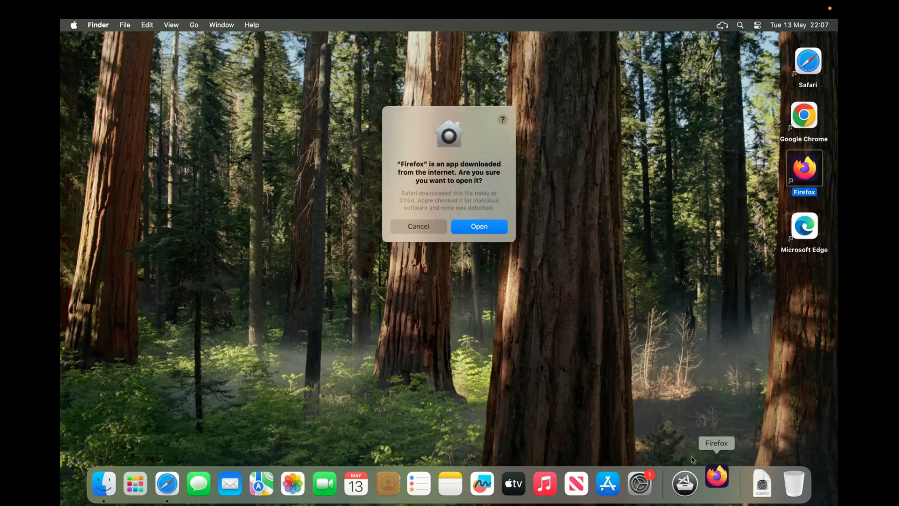
pyautogui.click(484, 220)
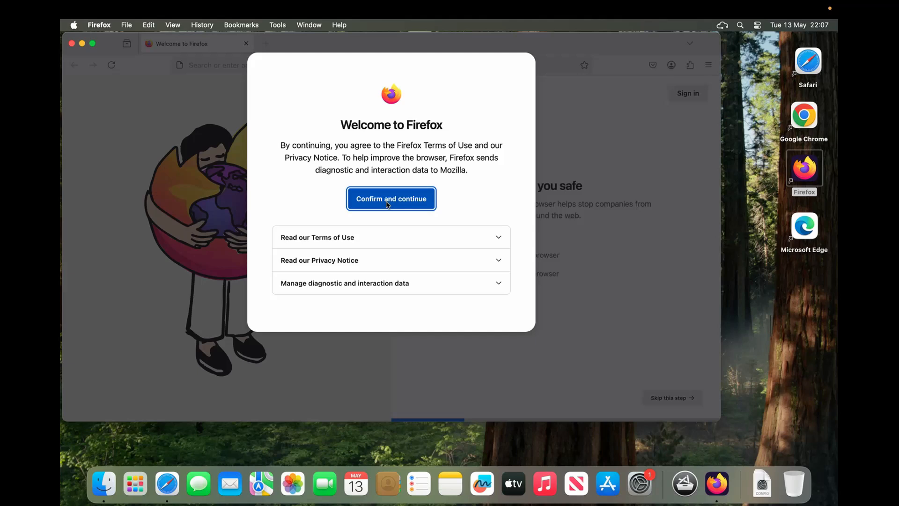
pyautogui.click(387, 205)
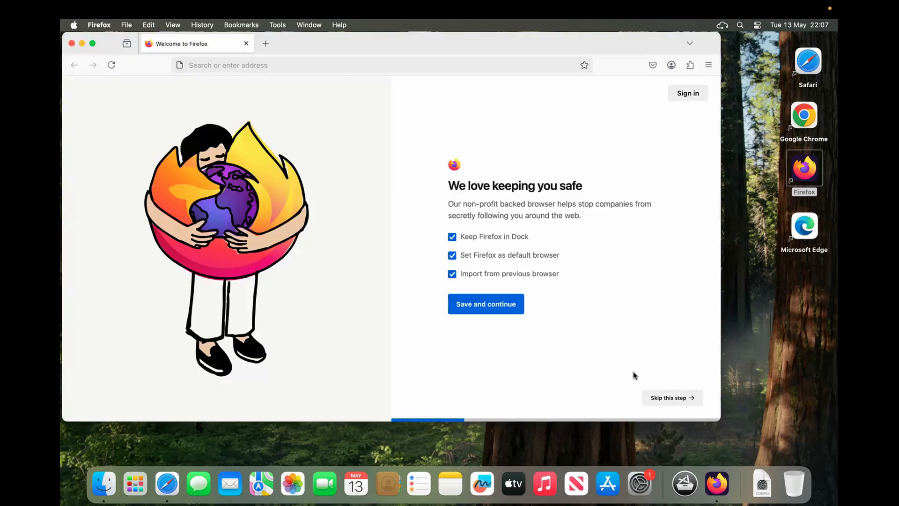
pyautogui.click(649, 398)
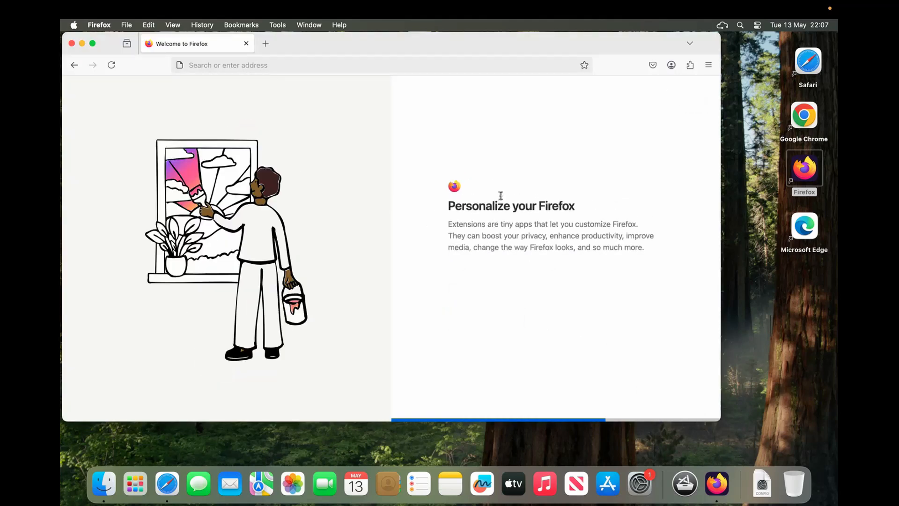
pyautogui.click(662, 397)
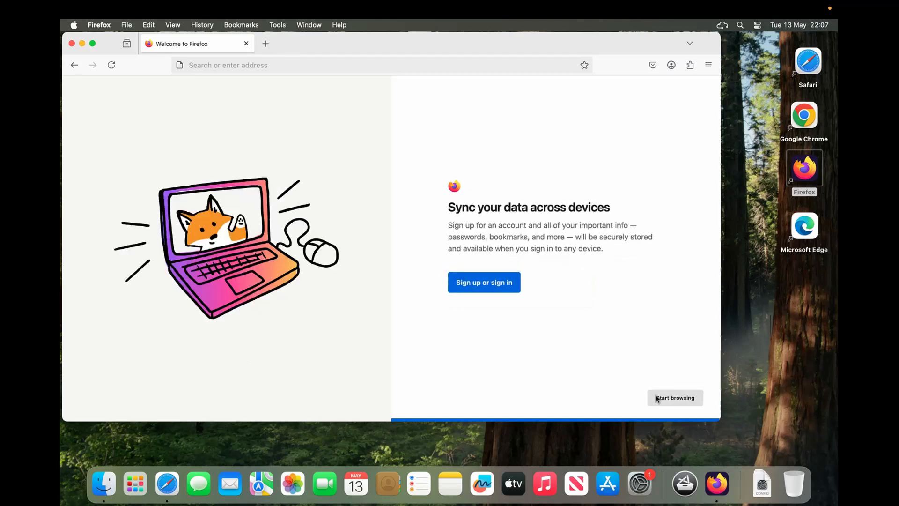
pyautogui.click(669, 399)
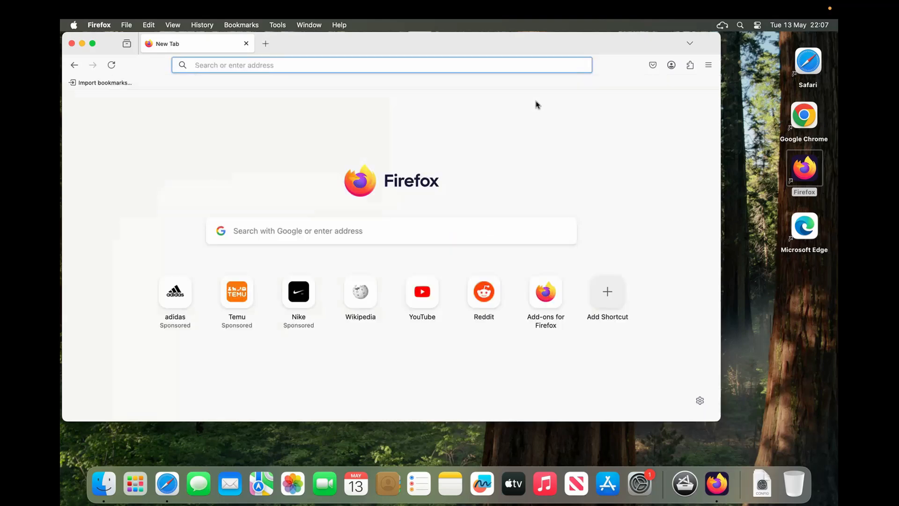
# Check the Trelica extension in Firefox and the account e-mail it is linked to, then close its popup.
pyautogui.click(691, 66)
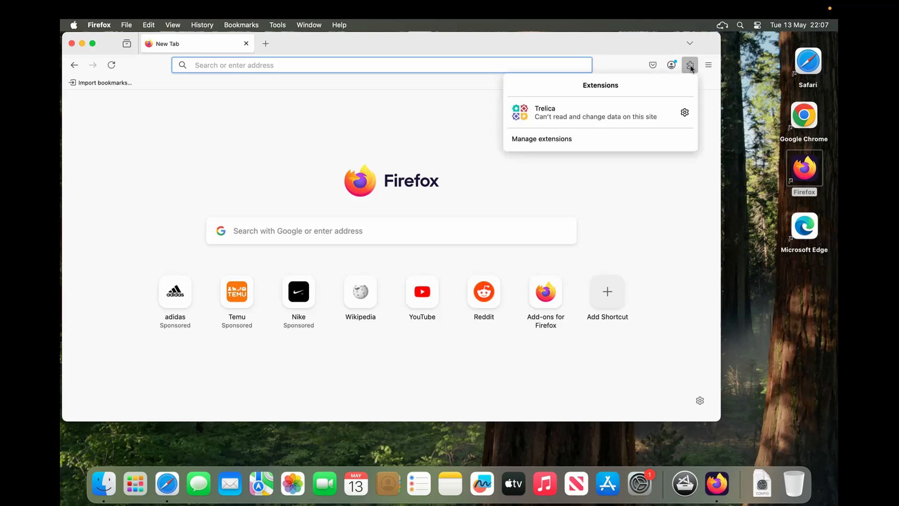
pyautogui.click(543, 115)
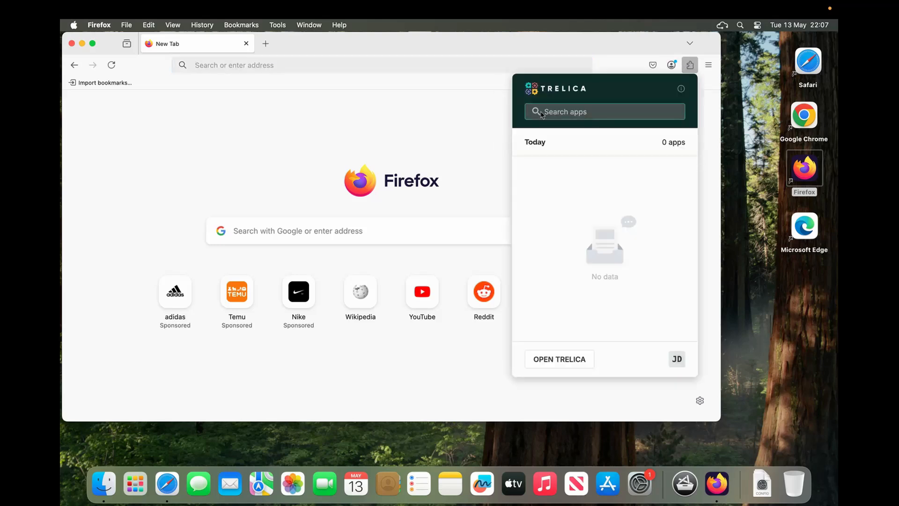
pyautogui.click(678, 360)
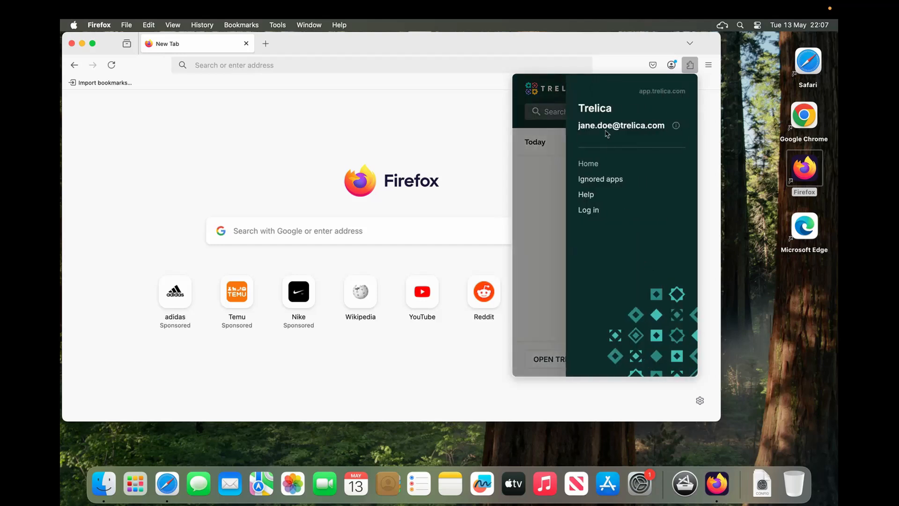
pyautogui.click(549, 166)
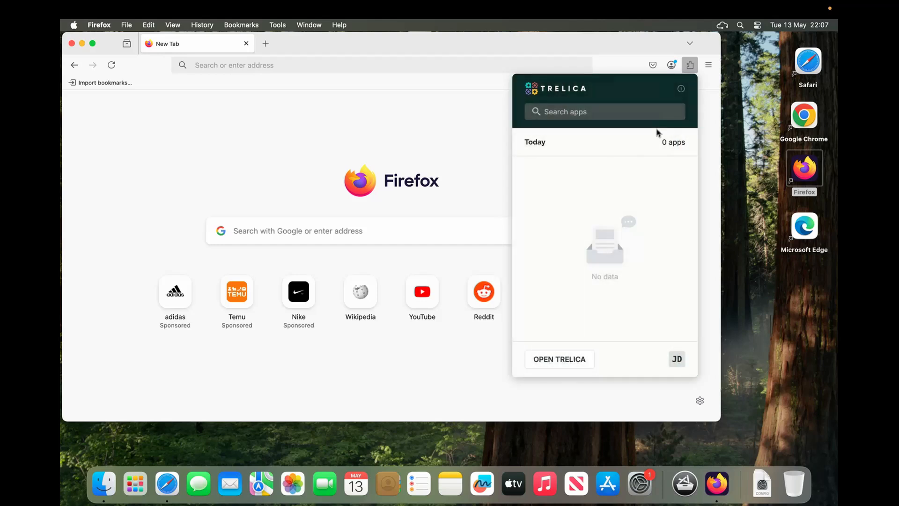
pyautogui.click(482, 131)
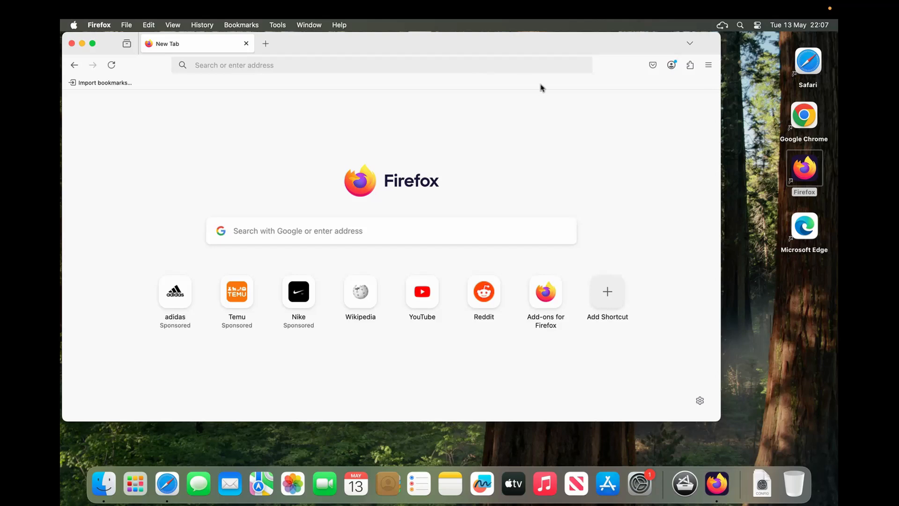
# Launch Google Chrome, make it the default browser and complete its first-run setup without signing in.
pyautogui.doubleClick(802, 118)
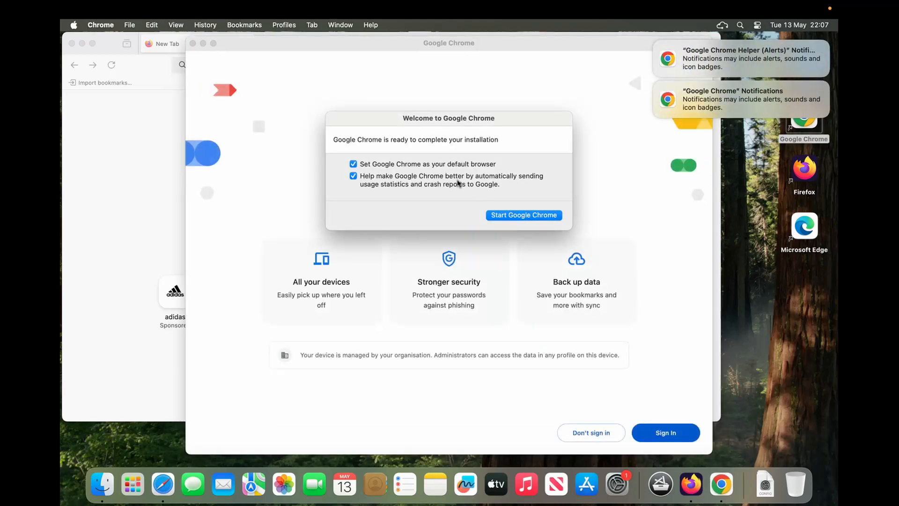
pyautogui.click(534, 213)
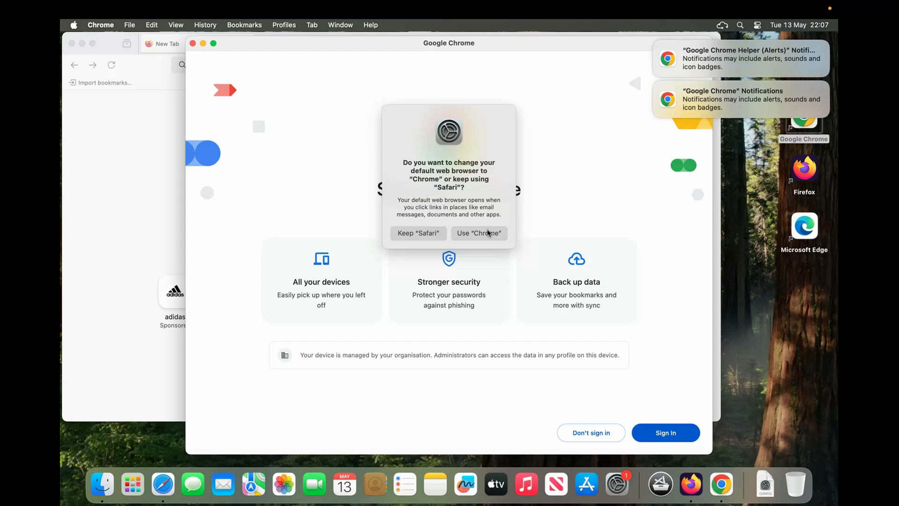
pyautogui.click(471, 233)
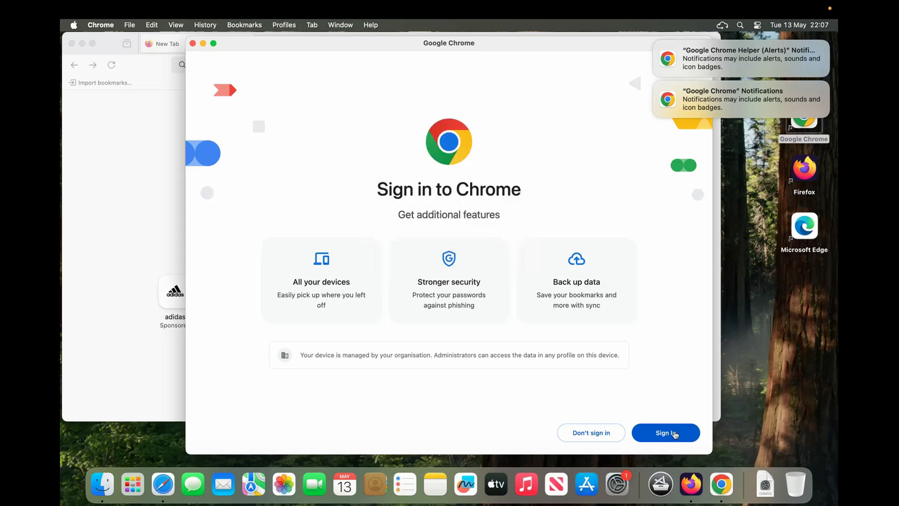
pyautogui.click(585, 432)
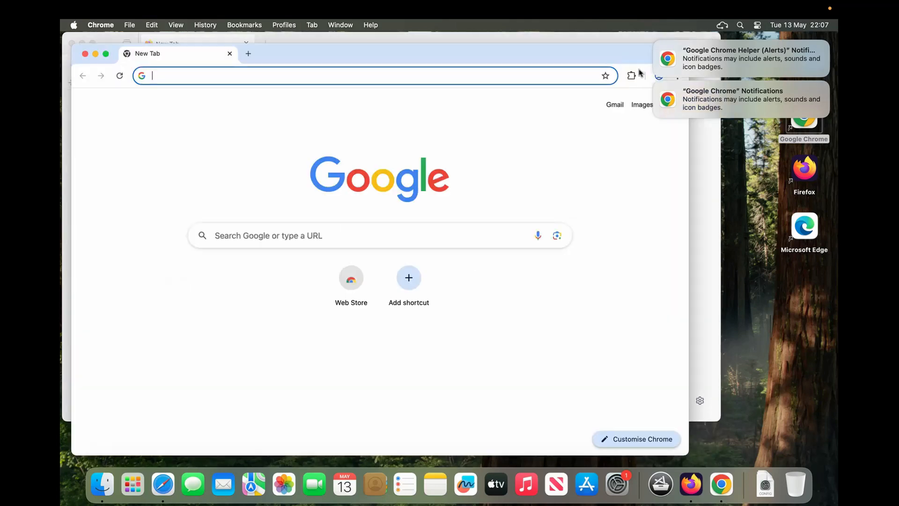
# Dismiss the Chrome notification and open the Trelica extension in Chrome to check its installation.
pyautogui.click(655, 42)
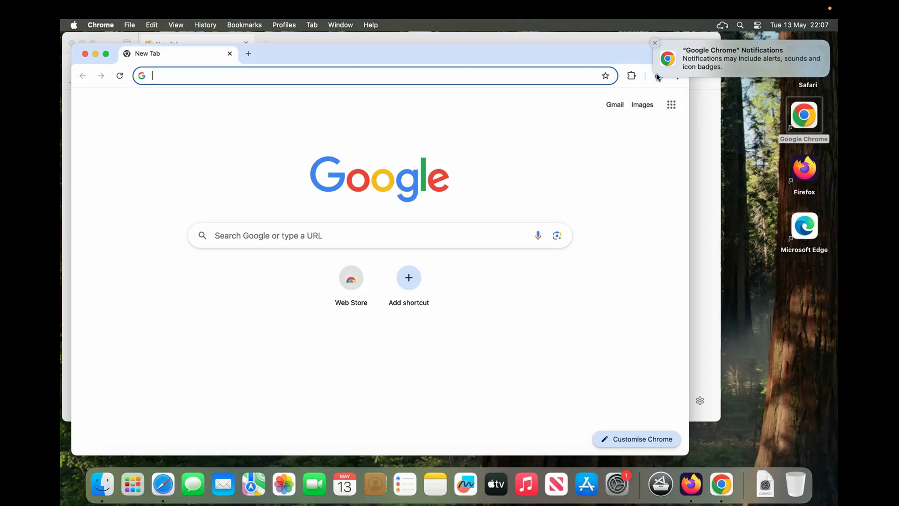
pyautogui.click(632, 76)
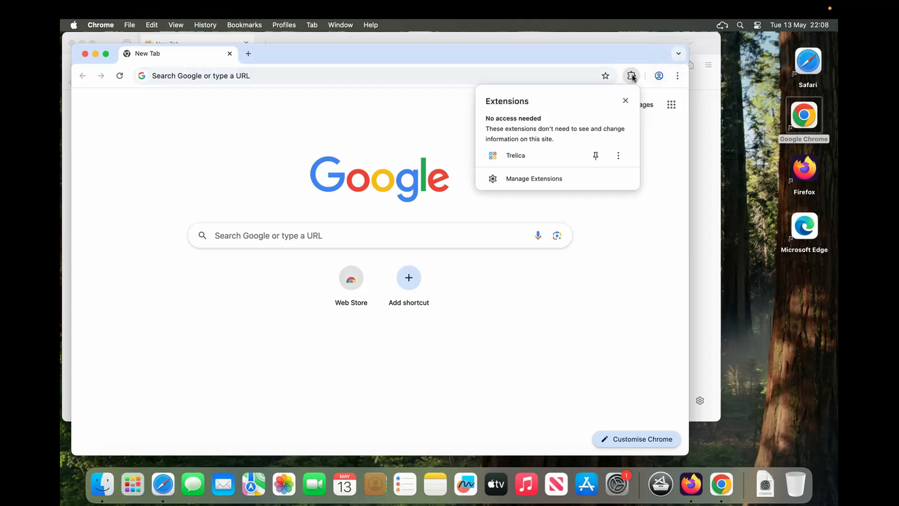
pyautogui.click(505, 158)
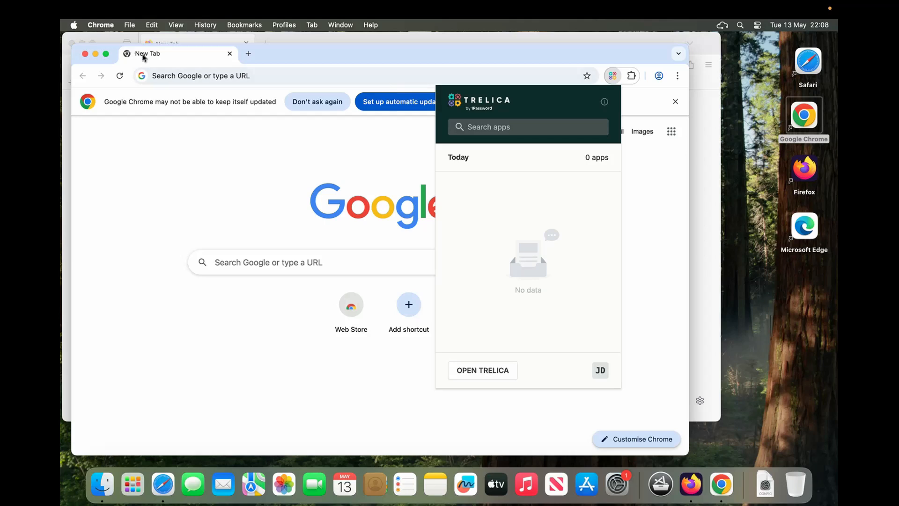
# Launch Microsoft Edge, approve opening the downloaded app and dismiss its notification alerts.
pyautogui.doubleClick(802, 220)
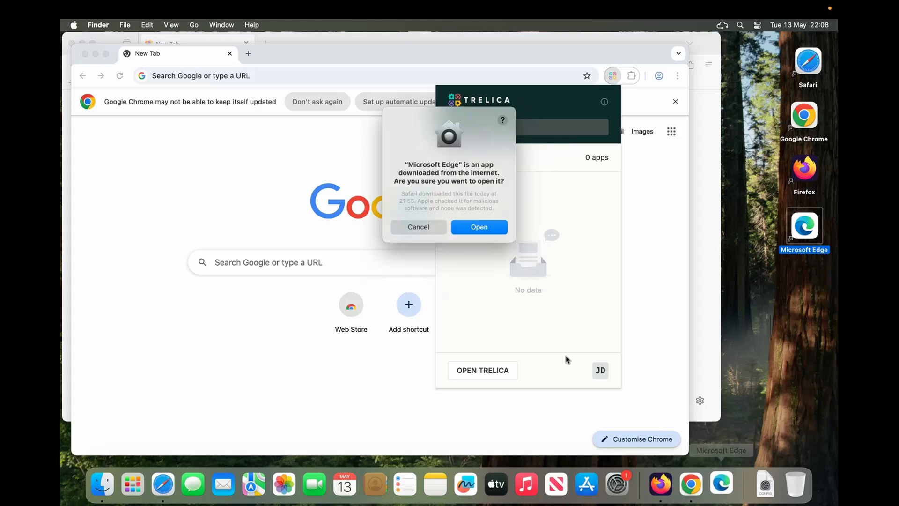
pyautogui.click(496, 227)
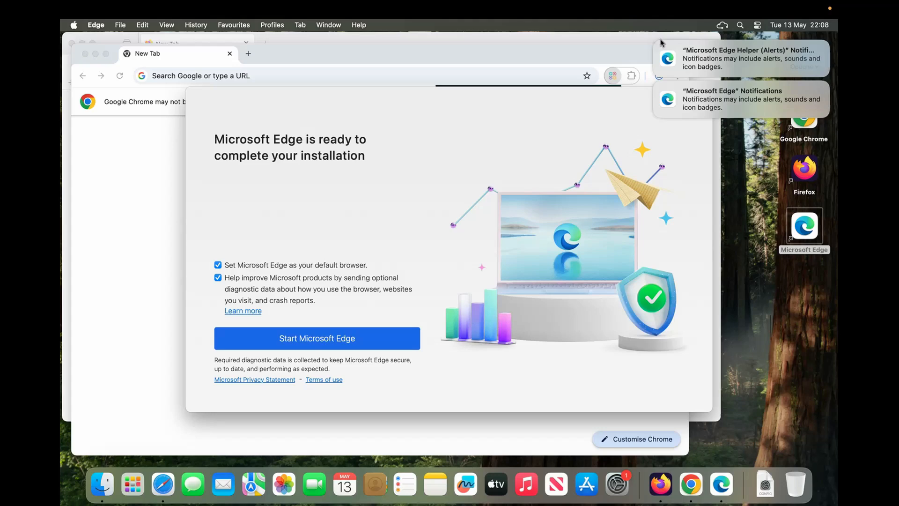
pyautogui.click(658, 42)
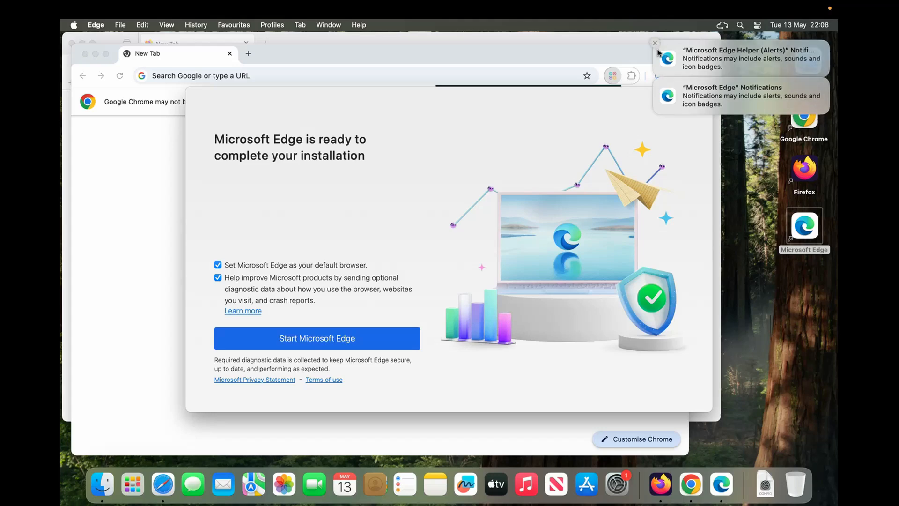
pyautogui.click(658, 42)
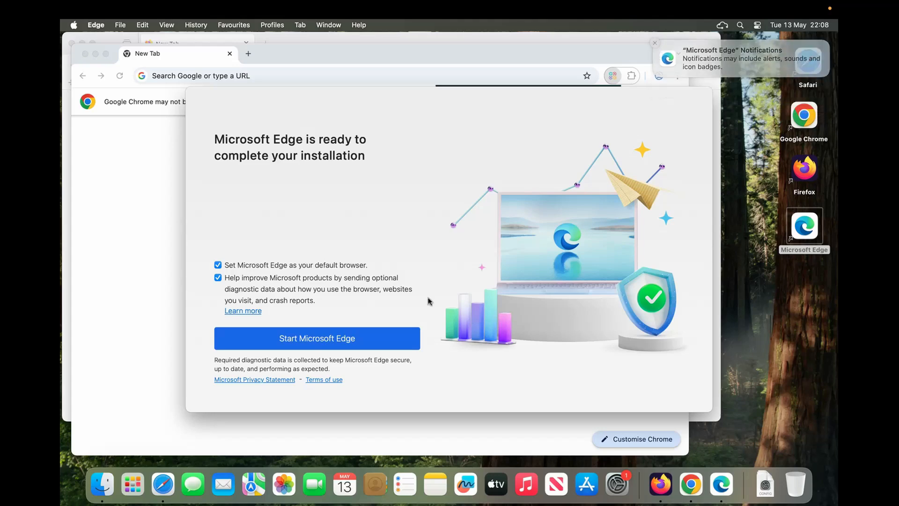
# Deselect the default-browser and diagnostic-data options and start Microsoft Edge.
pyautogui.click(261, 270)
pyautogui.click(267, 278)
pyautogui.click(295, 338)
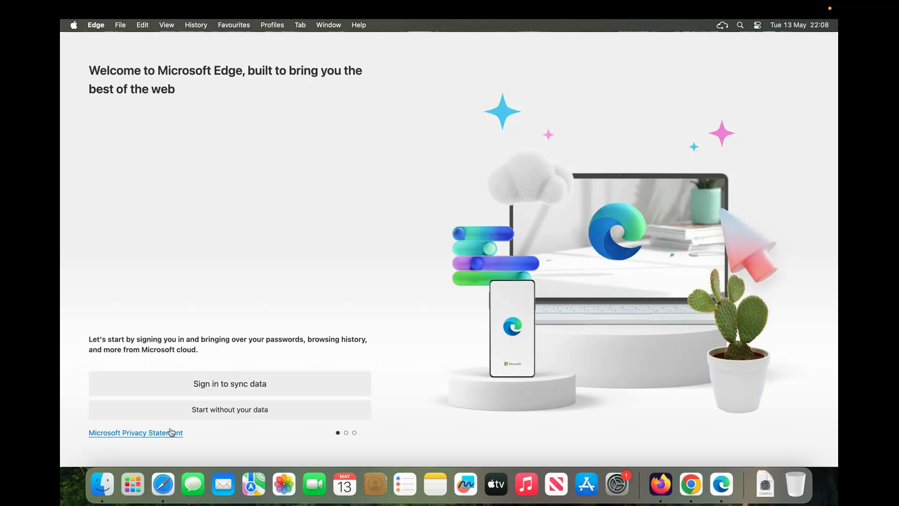
# Finish Edge's welcome setup by starting without data, choosing Don't allow for saving browsing activity, and skipping the browser import.
pyautogui.click(219, 411)
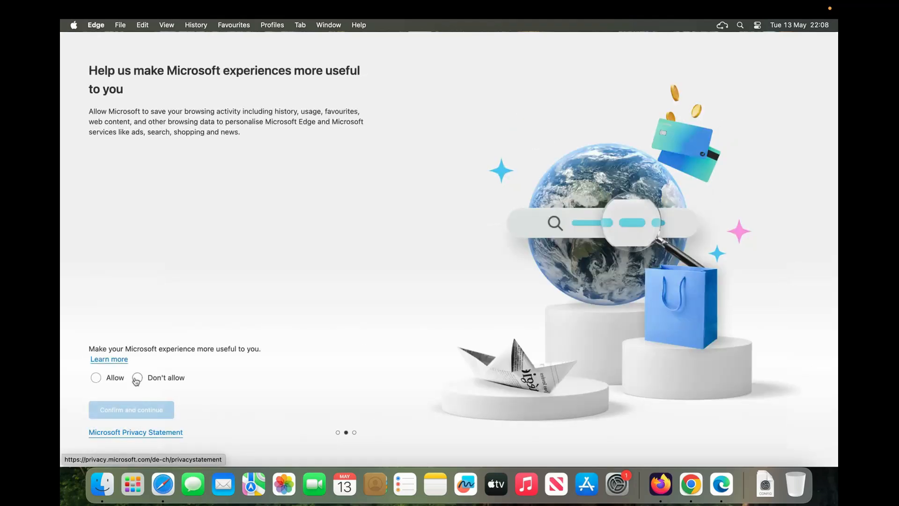
pyautogui.click(137, 378)
pyautogui.click(137, 411)
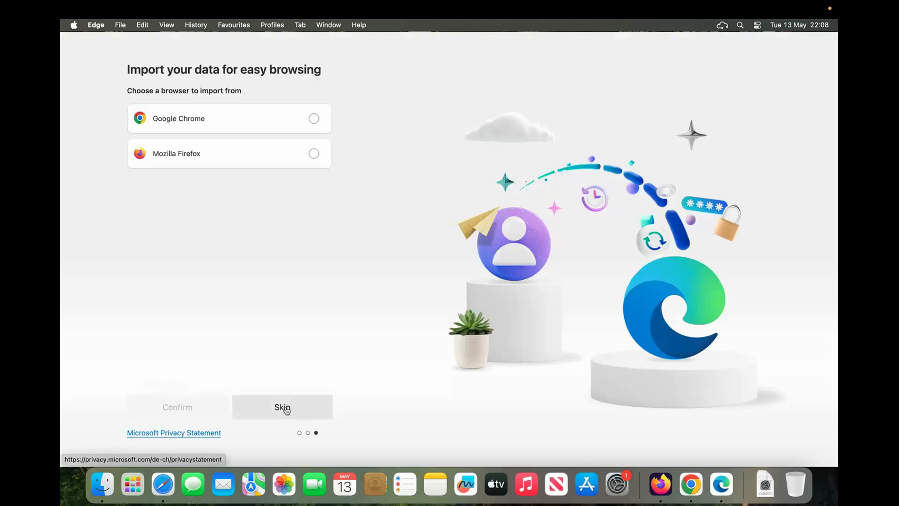
pyautogui.click(286, 410)
pyautogui.click(129, 409)
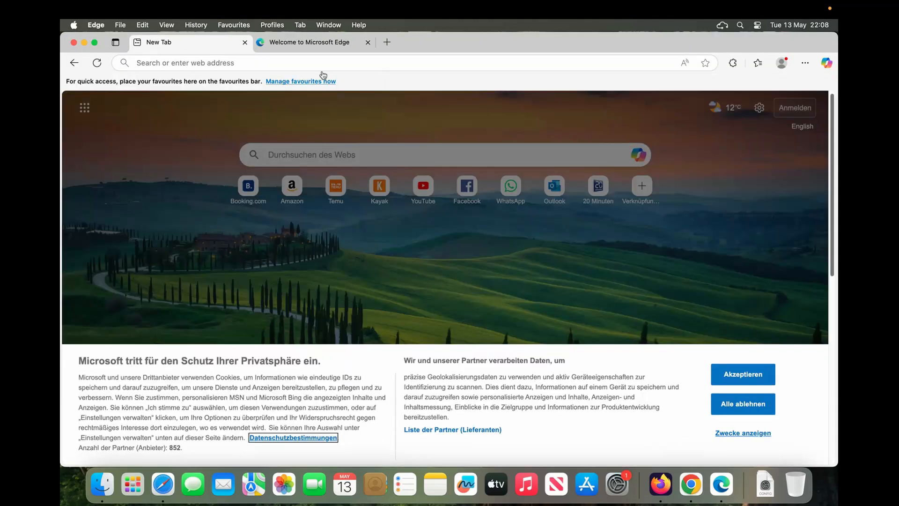
# Open the Trelica extension from the Welcome to Microsoft Edge page to check its installation in Edge.
pyautogui.click(323, 44)
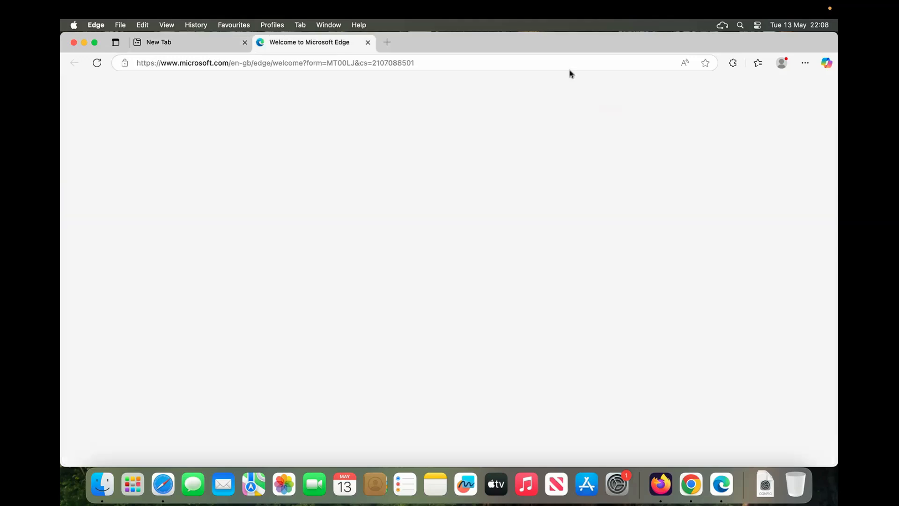
pyautogui.click(733, 63)
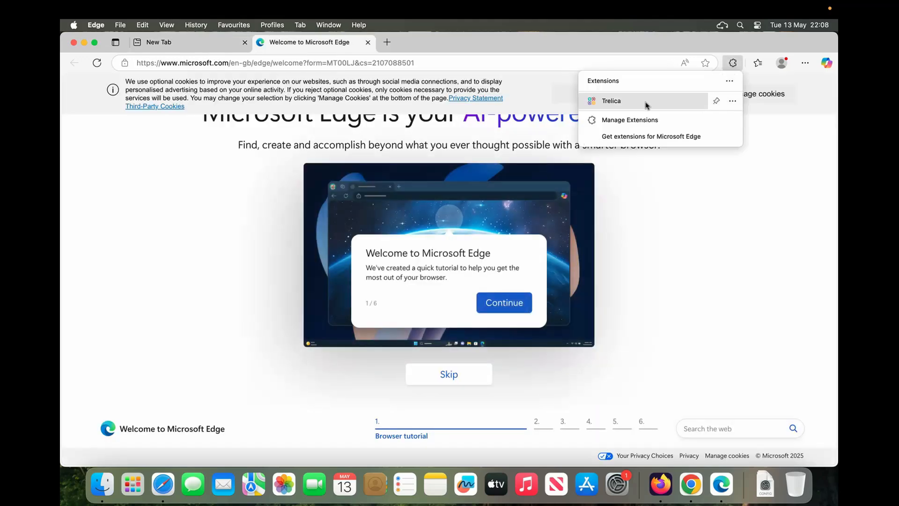
pyautogui.click(612, 102)
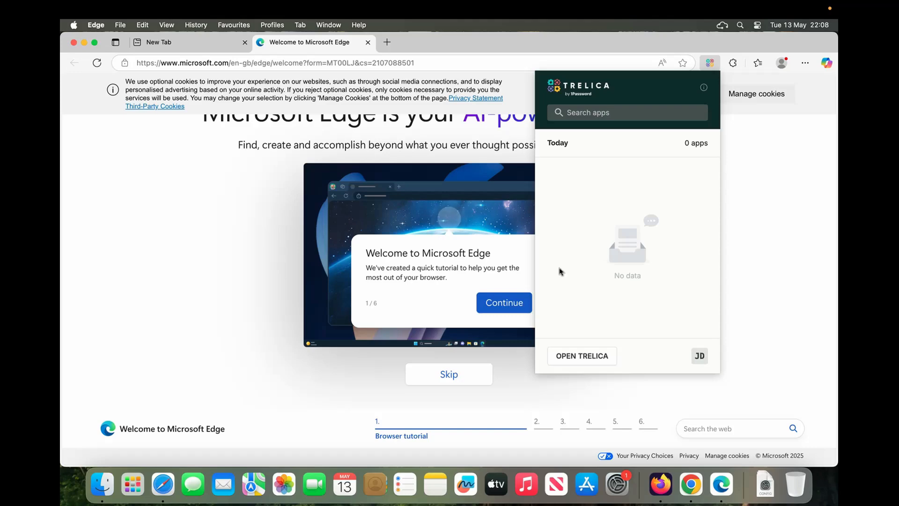
# Close the open tabs in Edge, Chrome and Firefox to clear the browser windows from the desktop.
pyautogui.click(368, 43)
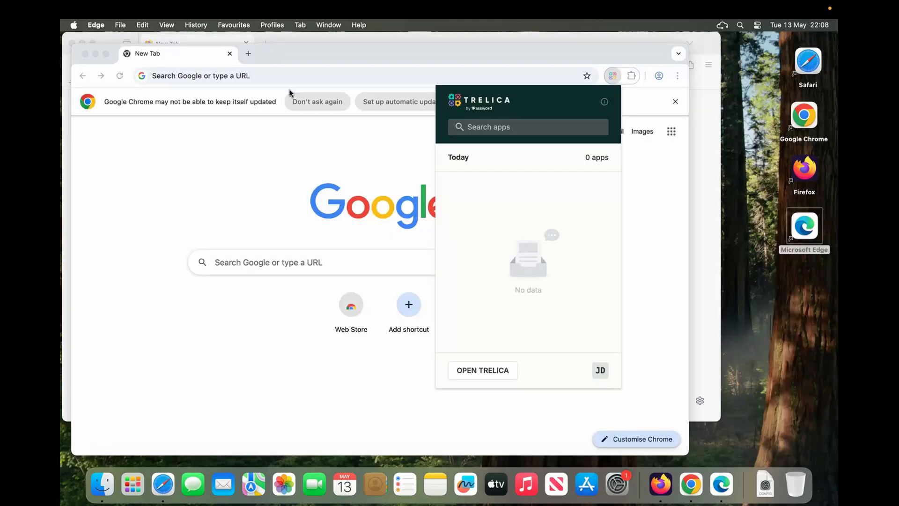
pyautogui.click(229, 54)
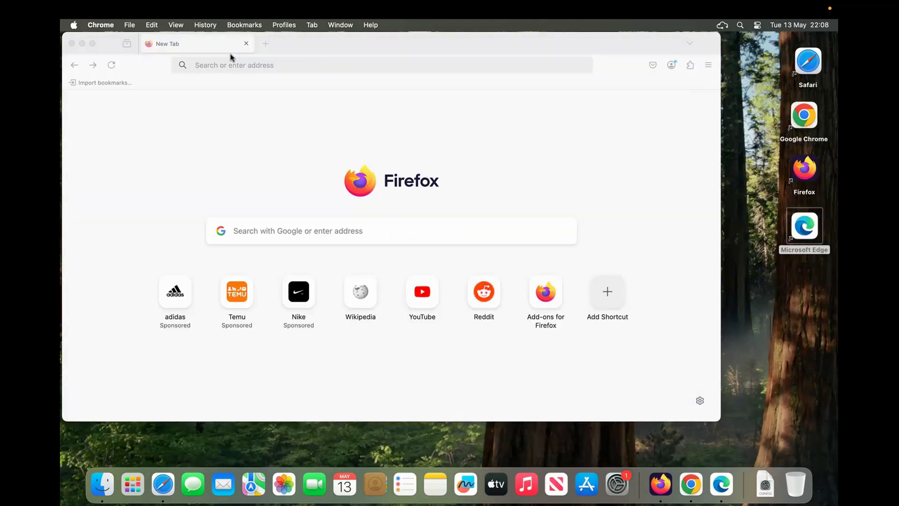
pyautogui.click(246, 44)
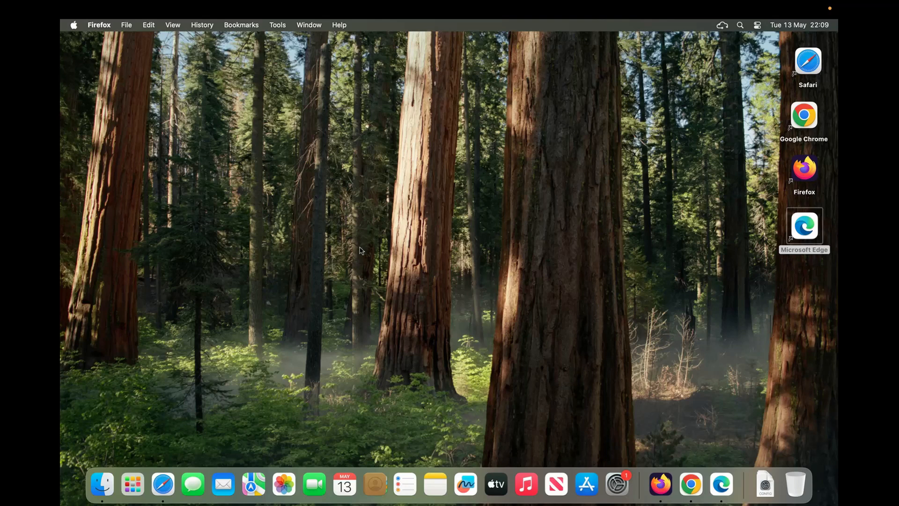
# Copy the Trelica app from the shared Home folder's Desktop onto the virtual machine's desktop and close the Finder window.
pyautogui.click(102, 483)
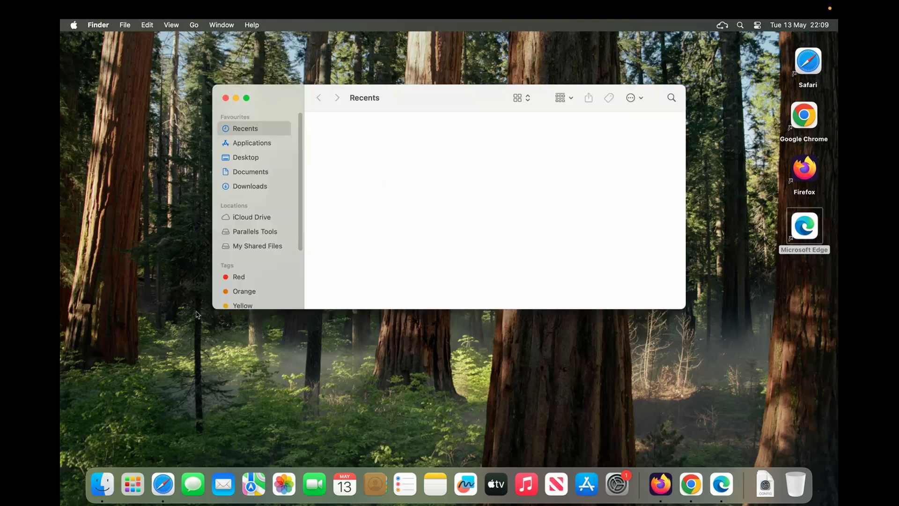
pyautogui.click(263, 245)
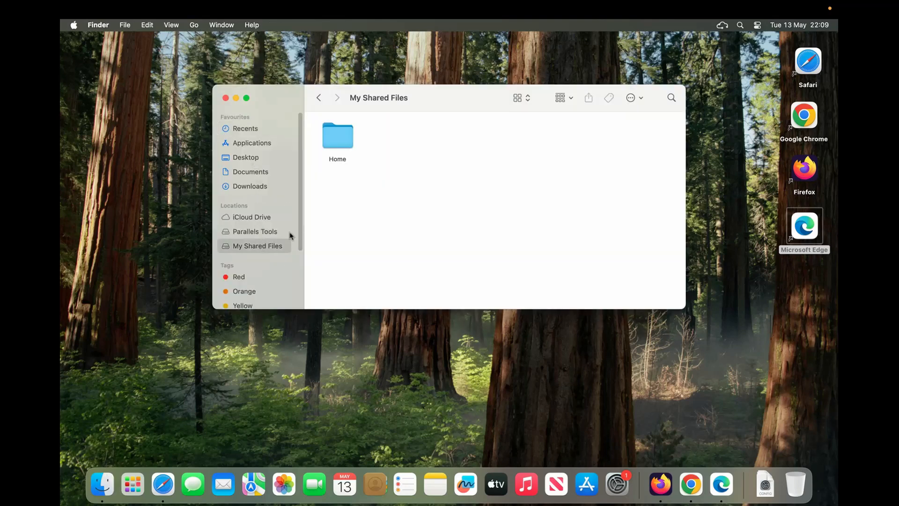
pyautogui.doubleClick(330, 137)
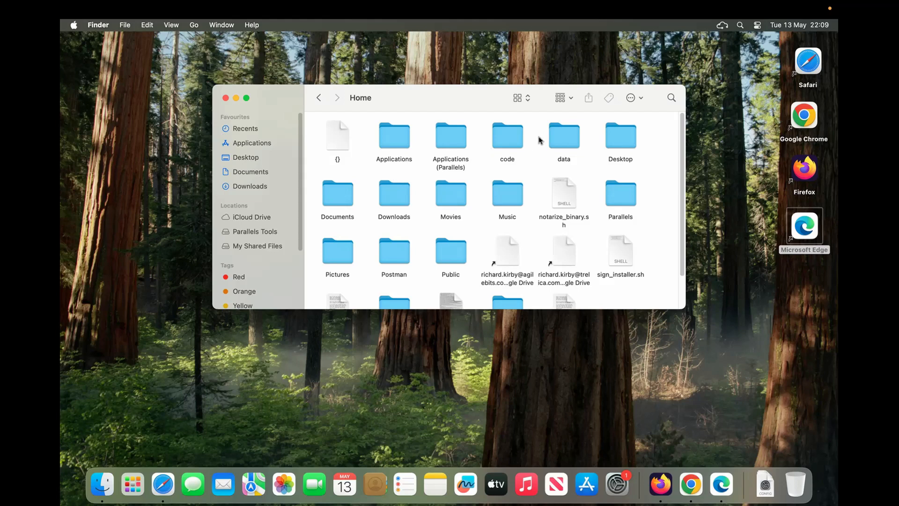
pyautogui.doubleClick(623, 137)
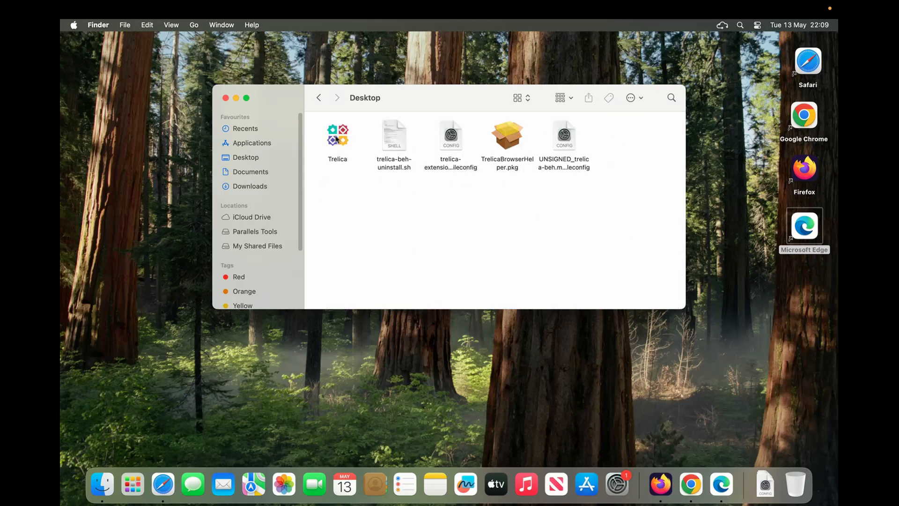
pyautogui.moveTo(337, 138); pyautogui.dragTo(758, 309)
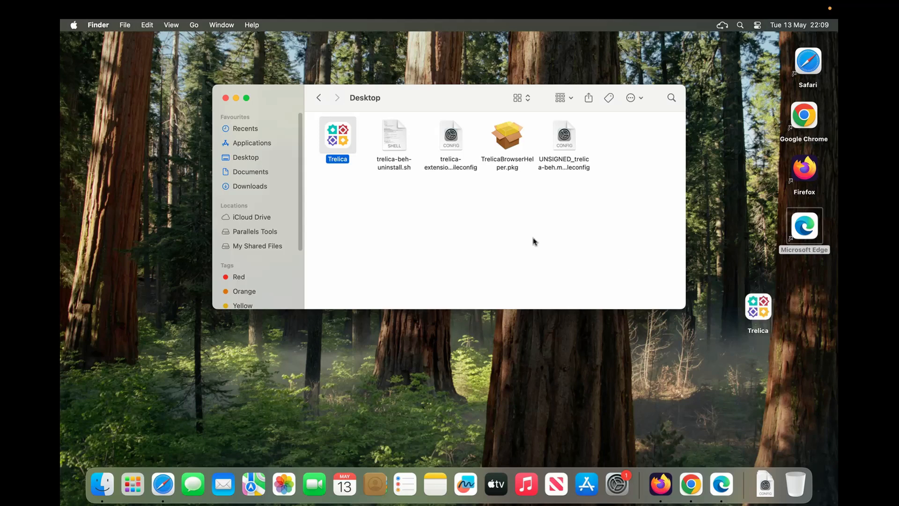
pyautogui.click(225, 97)
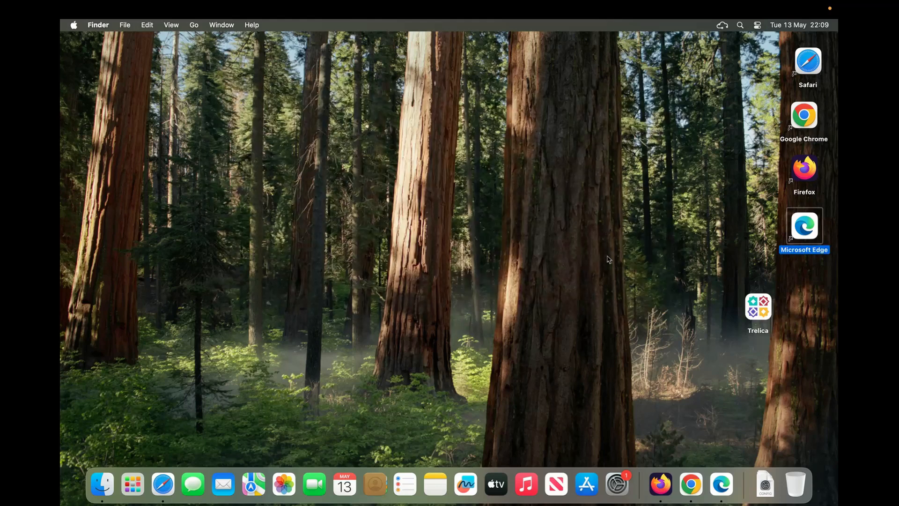
# Launch the Trelica app, enable its extension in Safari through Finish setup, and always allow it access to app.trelica.com.
pyautogui.doubleClick(758, 305)
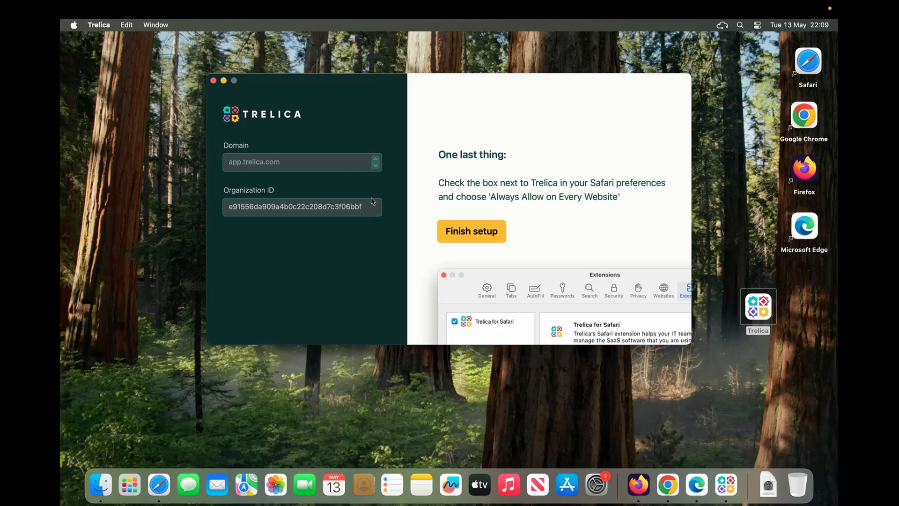
pyautogui.click(470, 237)
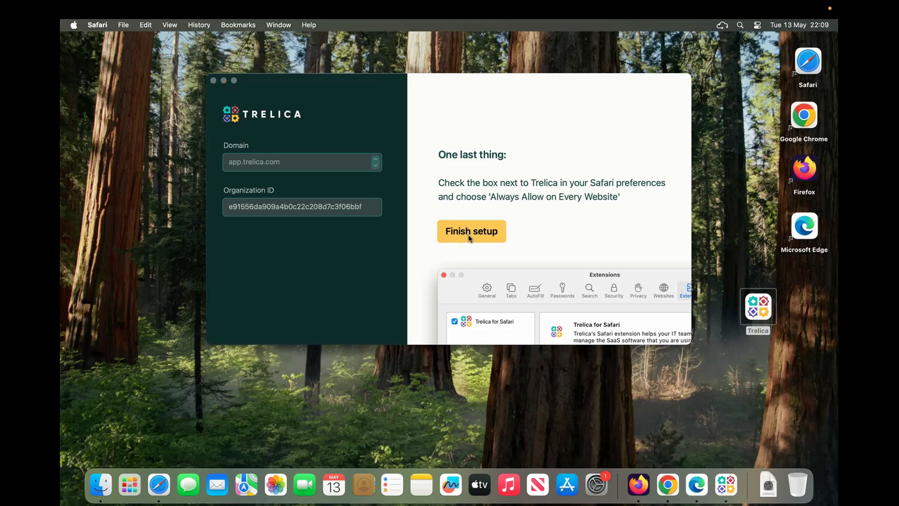
pyautogui.click(316, 218)
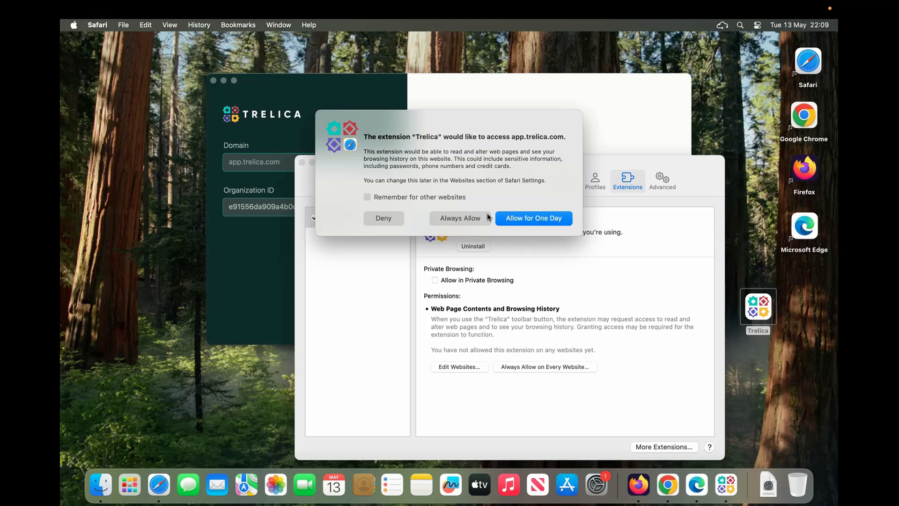
pyautogui.click(487, 217)
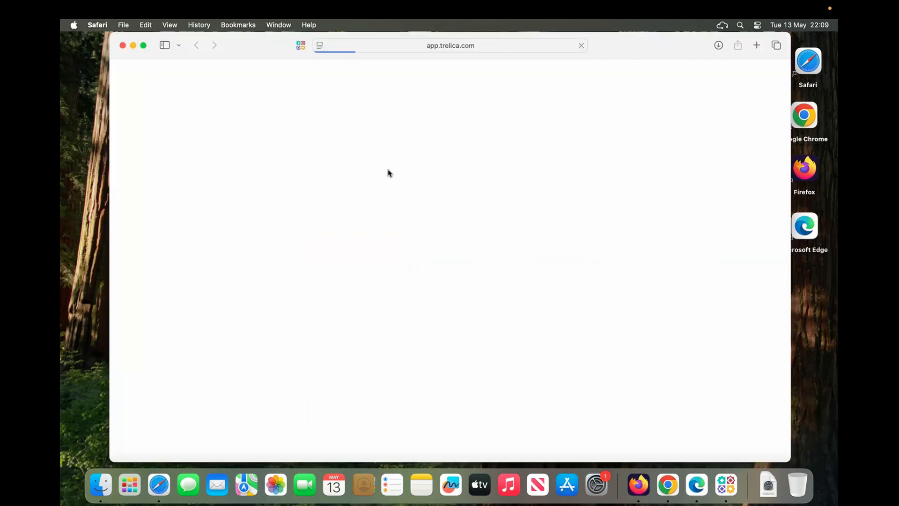
# Check the Trelica extension's settings and popup in Safari, relaunching the setup from the Trelica app, then close both.
pyautogui.click(301, 45)
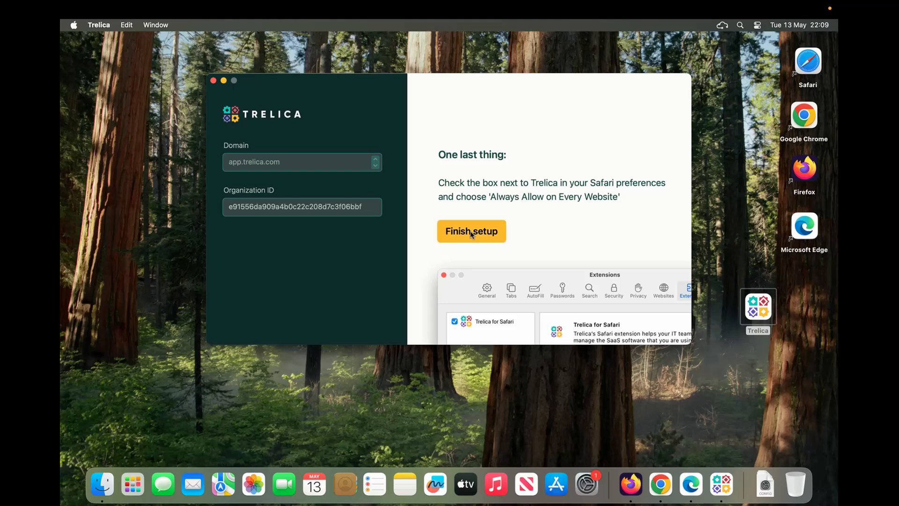
pyautogui.click(472, 233)
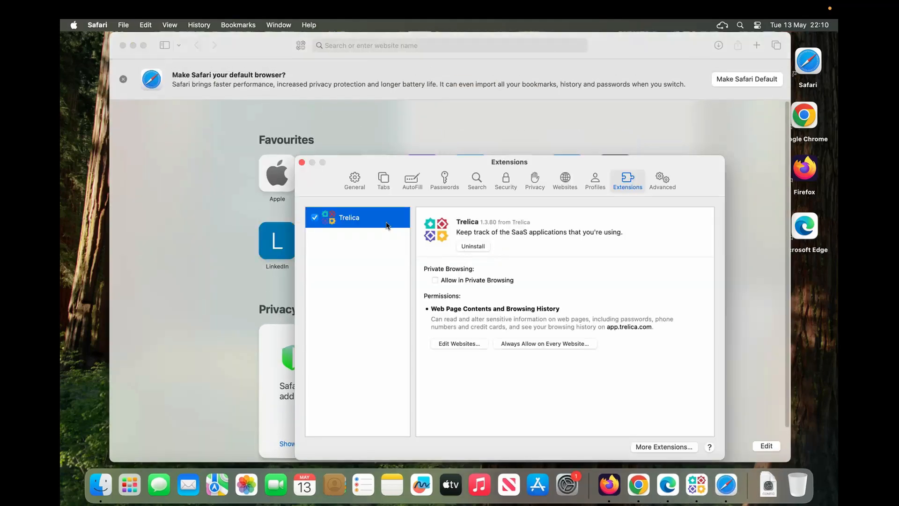
pyautogui.click(302, 163)
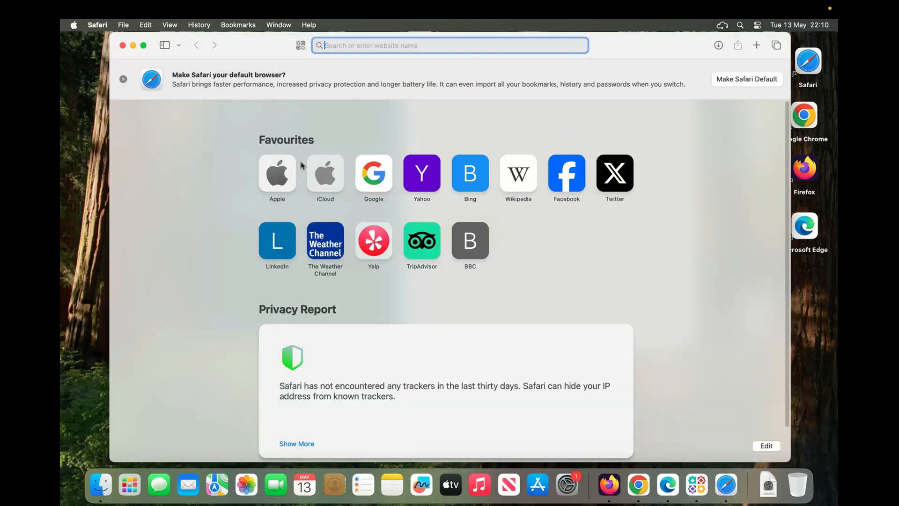
pyautogui.click(300, 47)
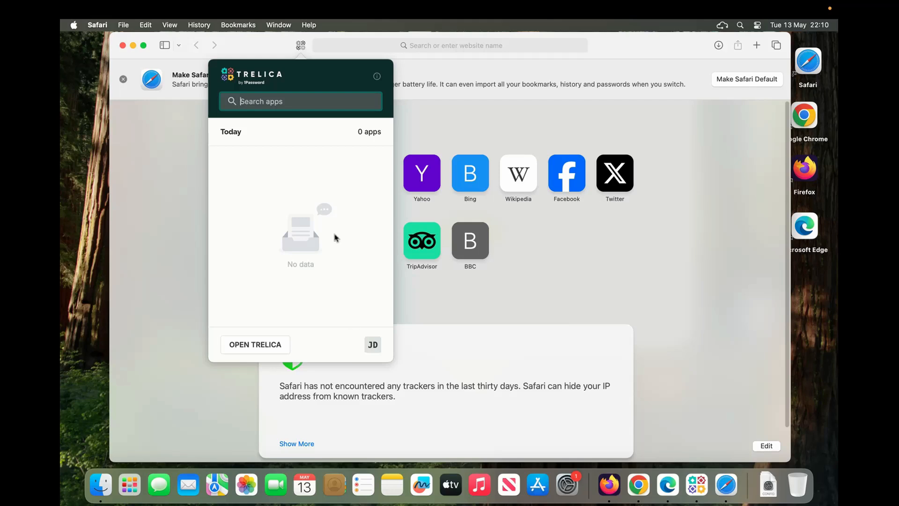
pyautogui.click(191, 133)
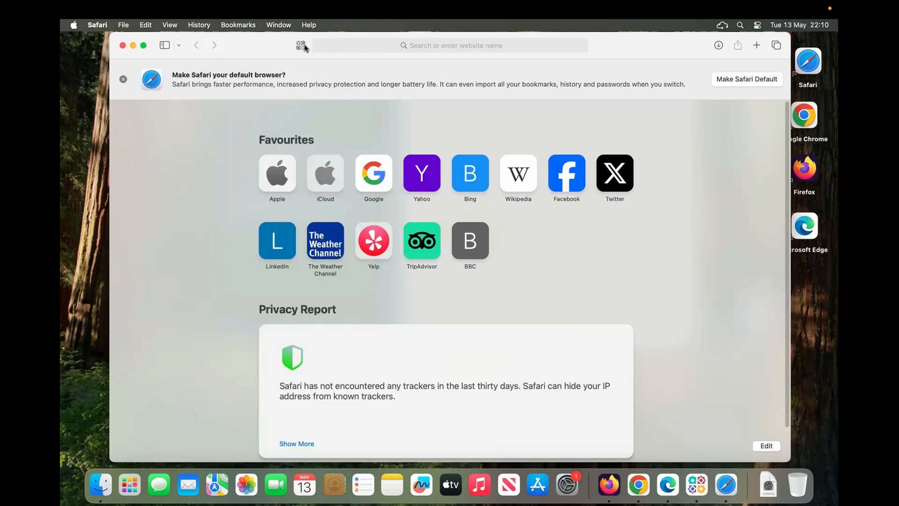